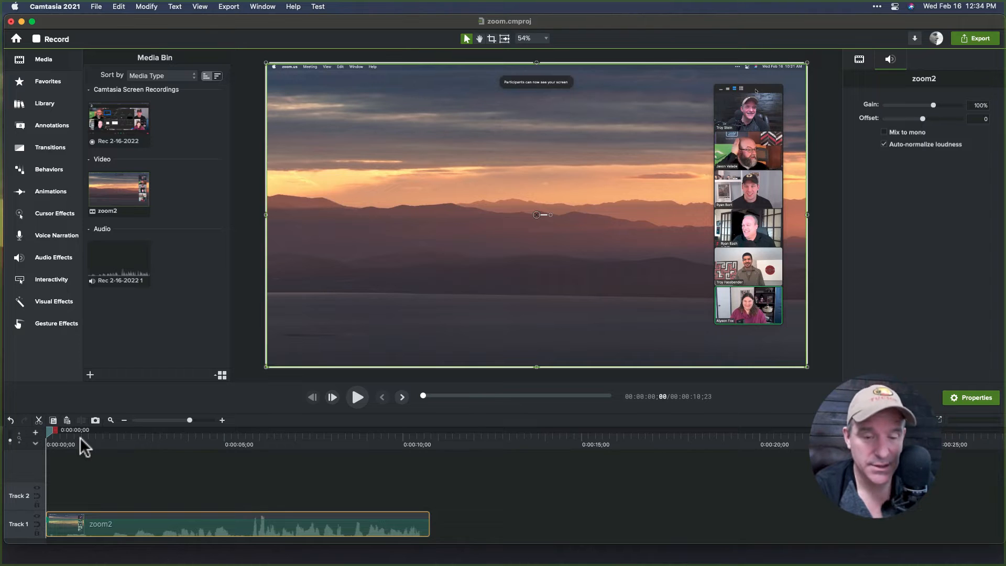
# Crop the video's right edge to remove the participant gallery and trim its top edge slightly.
pyautogui.moveTo(80, 437); pyautogui.dragTo(96, 438)
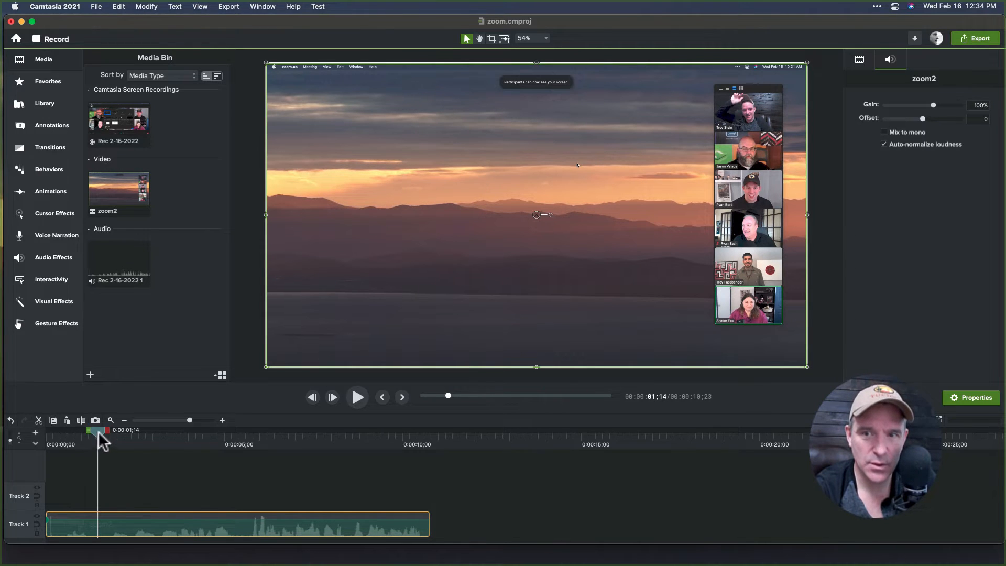
pyautogui.moveTo(98, 432); pyautogui.dragTo(52, 433)
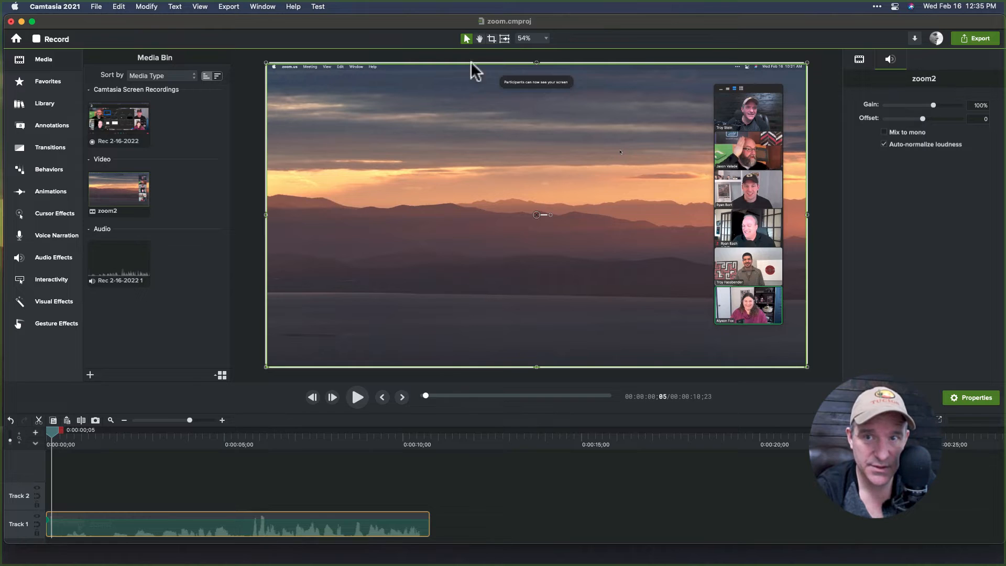
pyautogui.click(491, 39)
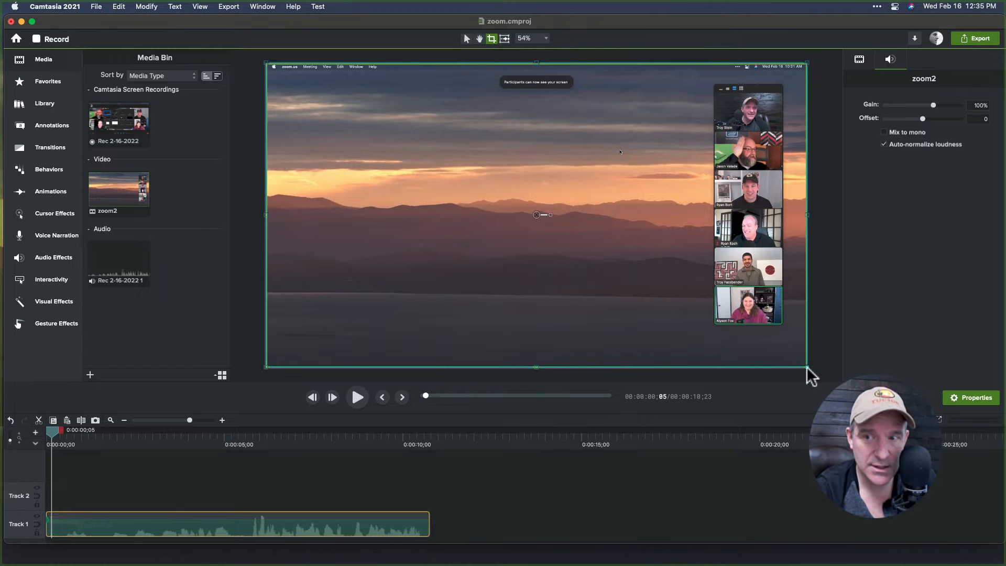
pyautogui.moveTo(806, 367); pyautogui.dragTo(711, 366)
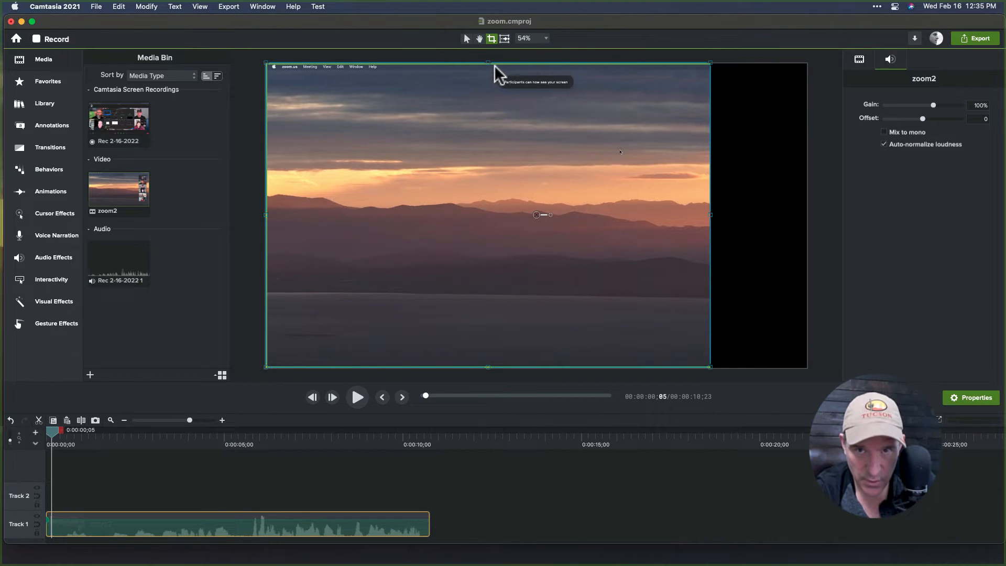
pyautogui.moveTo(488, 63); pyautogui.dragTo(485, 71)
# Center the cropped video and scale it up to about 123.7%, shifting it to fill the canvas.
pyautogui.click(276, 439)
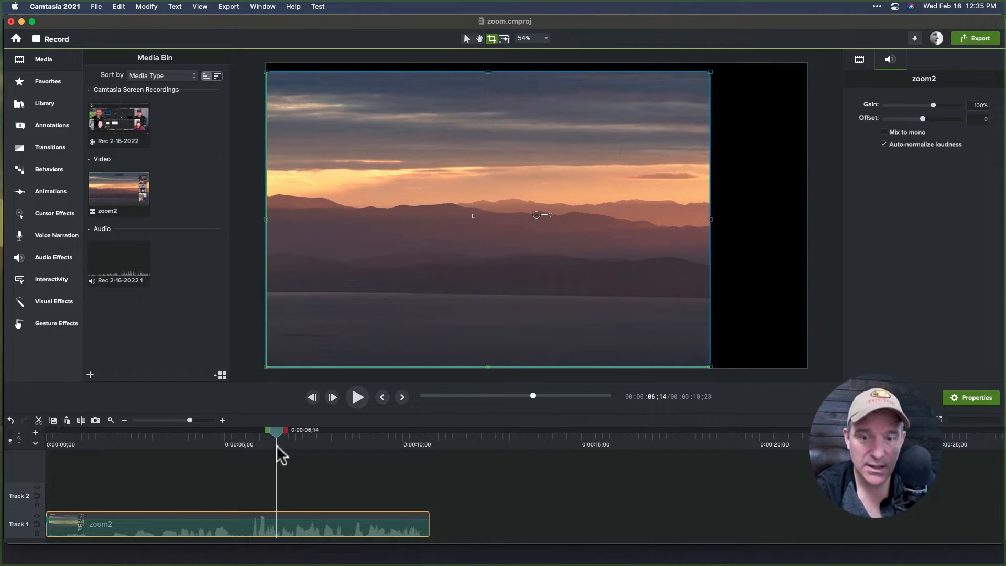
pyautogui.click(468, 41)
pyautogui.moveTo(535, 218); pyautogui.dragTo(571, 210)
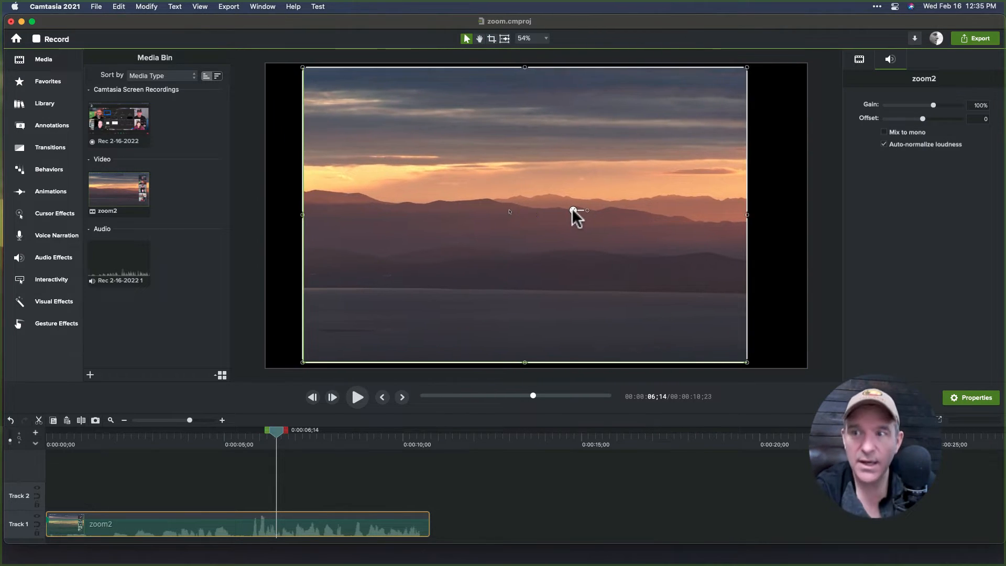
pyautogui.click(859, 60)
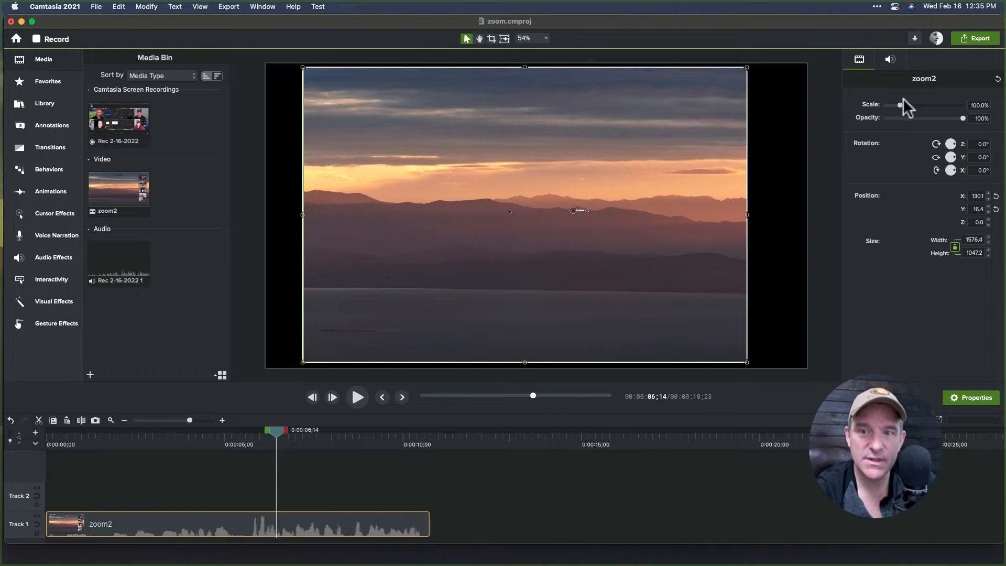
pyautogui.moveTo(900, 103); pyautogui.dragTo(901, 104)
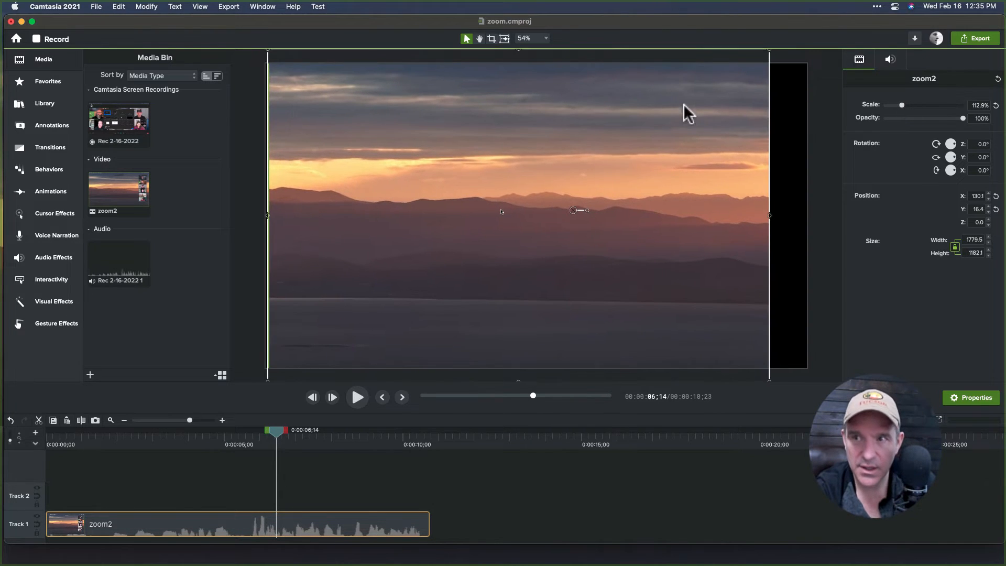
pyautogui.scroll(-3, 718, 129)
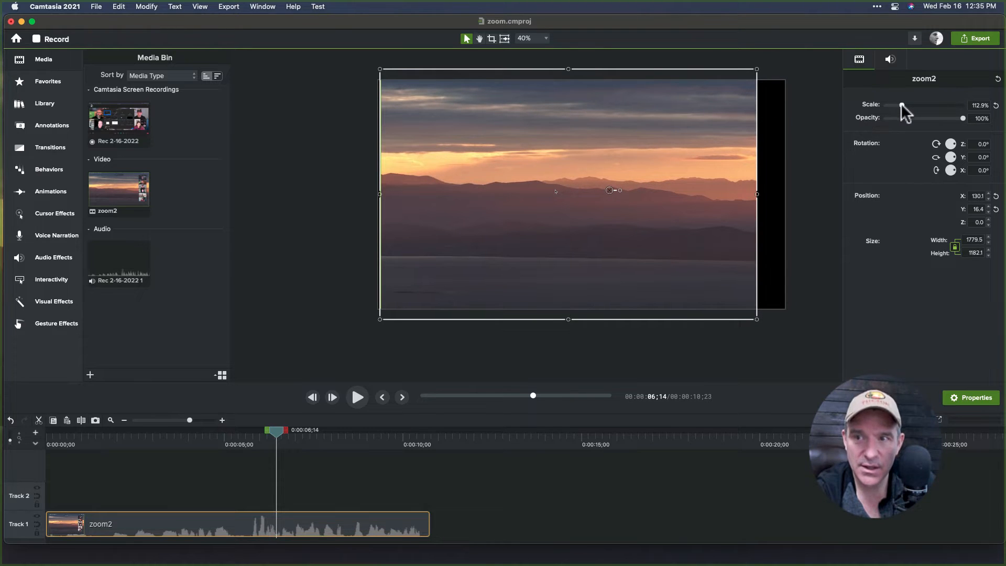
pyautogui.moveTo(900, 104); pyautogui.dragTo(902, 104)
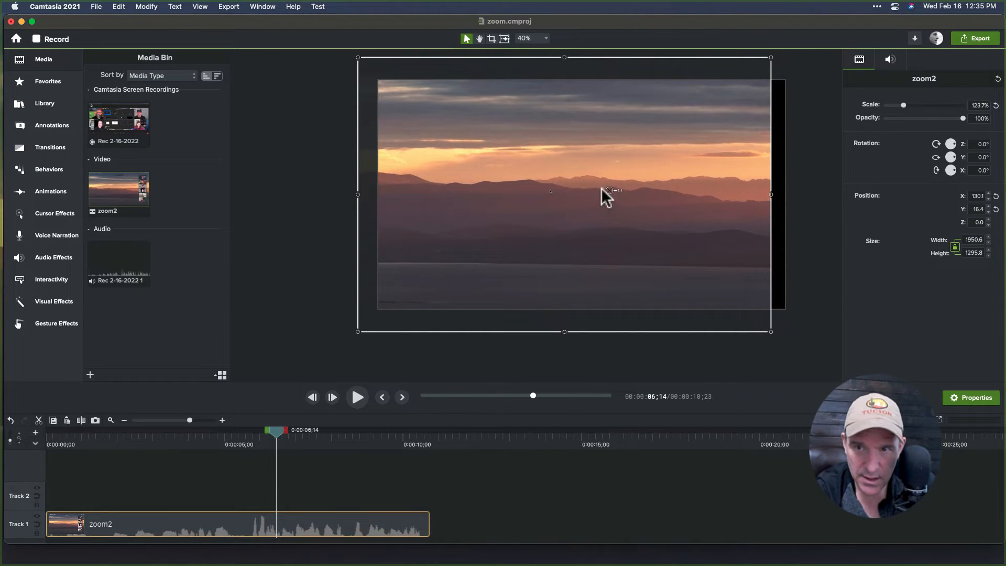
pyautogui.moveTo(610, 189); pyautogui.dragTo(630, 210)
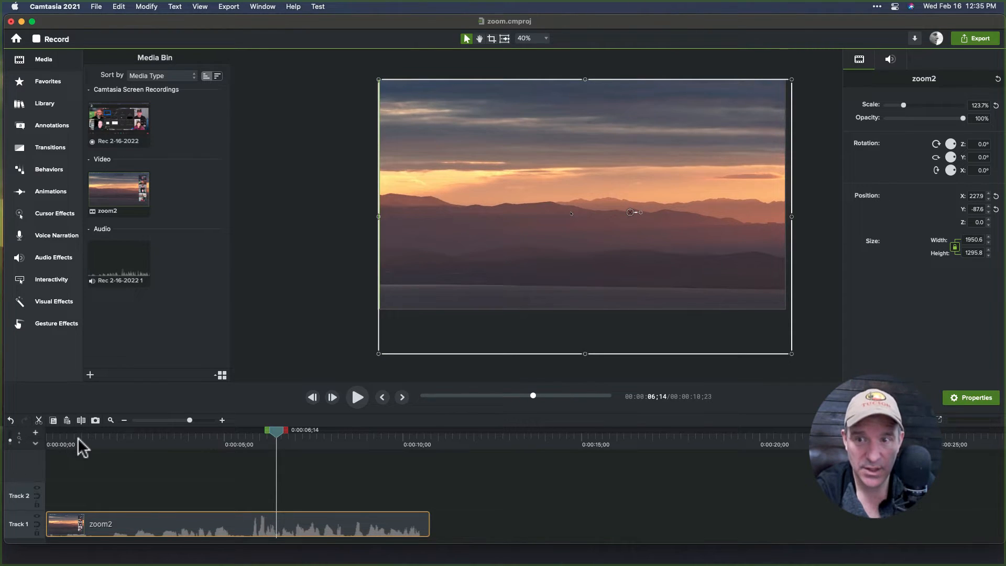
# Resize the video to about 103.1% by its corner and move it to the middle of the canvas.
pyautogui.moveTo(77, 438); pyautogui.dragTo(245, 430)
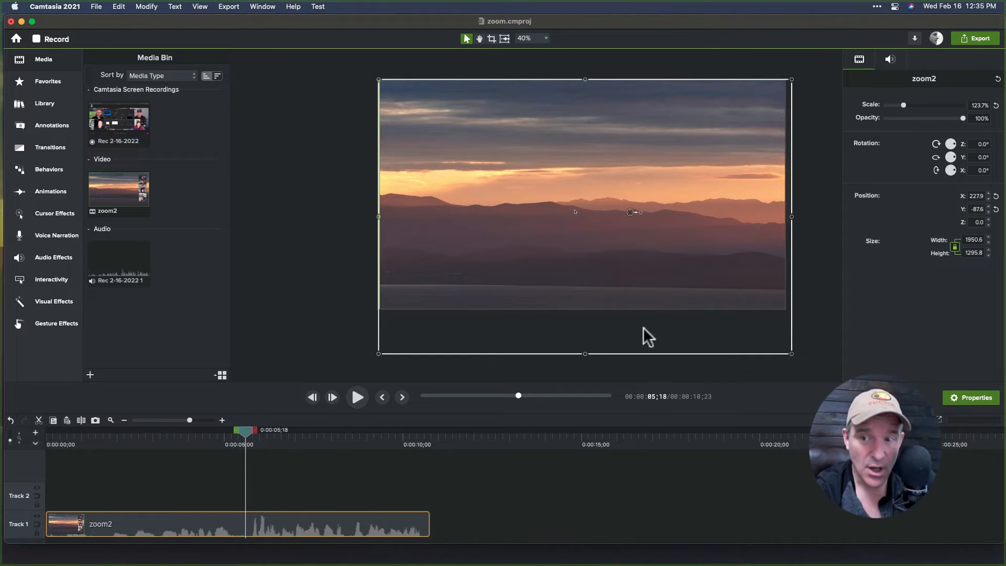
pyautogui.moveTo(792, 352); pyautogui.dragTo(723, 291)
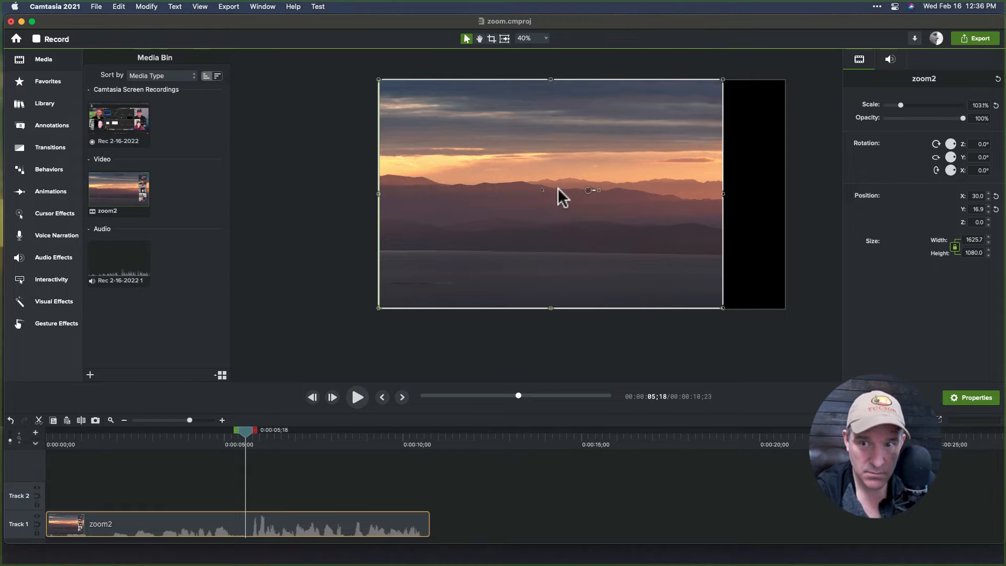
pyautogui.moveTo(572, 190); pyautogui.dragTo(620, 190)
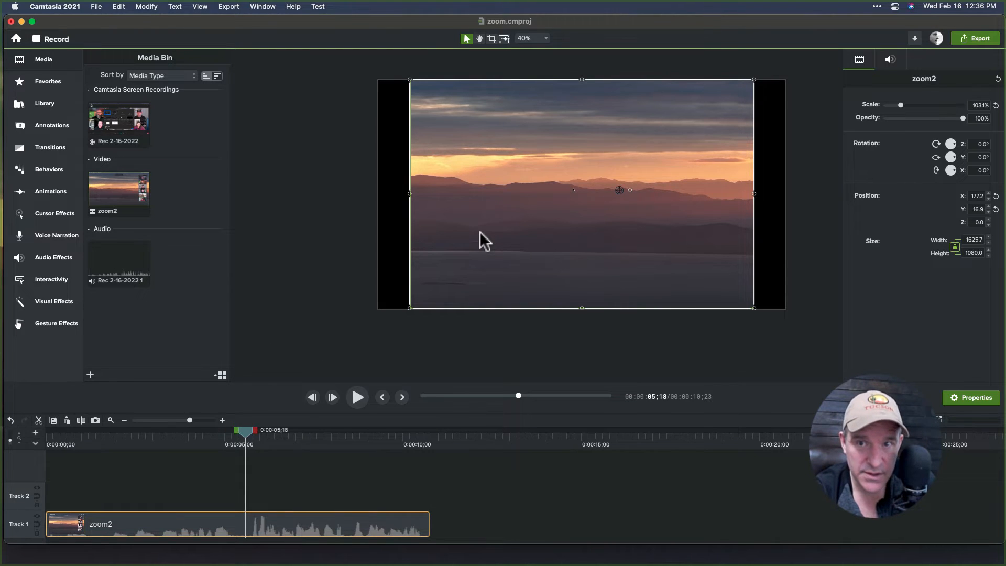
# Undo the moves, scaling and crop to restore the original full-size video.
pyautogui.press('super+z')
pyautogui.press('super+z')
pyautogui.press('super+z')
pyautogui.press('super+z')
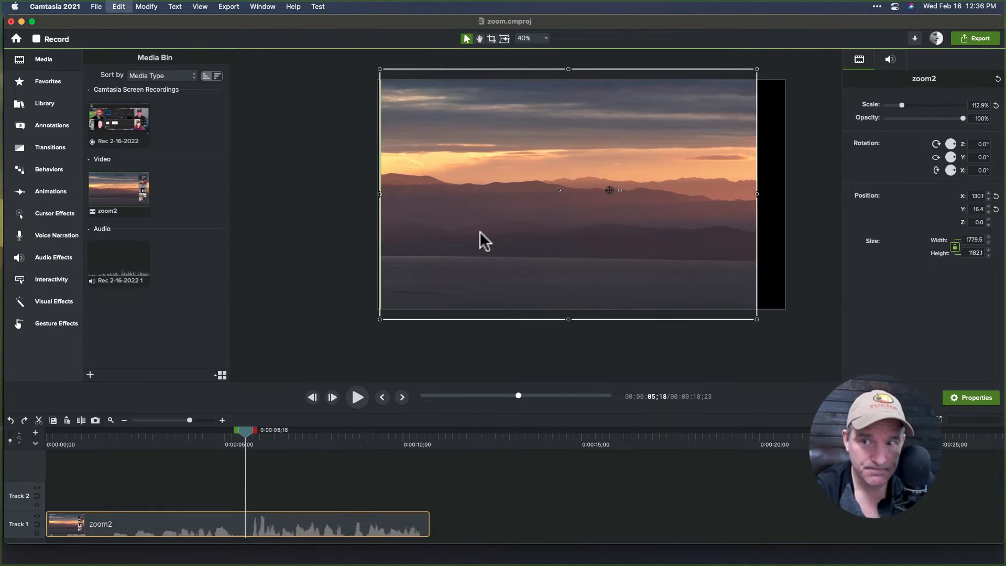
pyautogui.press('super+z')
pyautogui.press('super+z')
pyautogui.press('super+z')
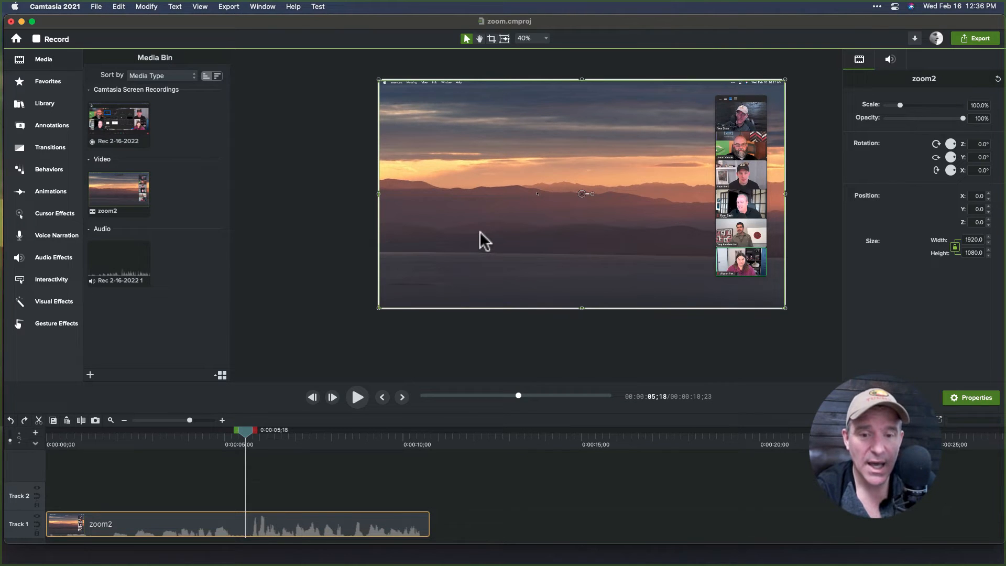
# At about 2 seconds, add an animation and scale the video to 133.6%, moving it to hide the participant gallery.
pyautogui.click(82, 443)
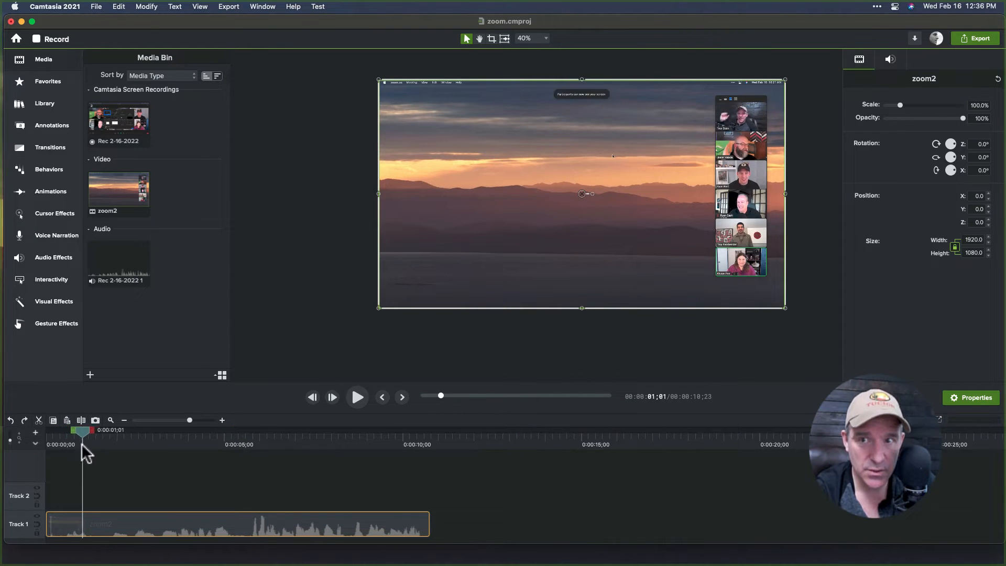
pyautogui.moveTo(82, 443); pyautogui.dragTo(118, 446)
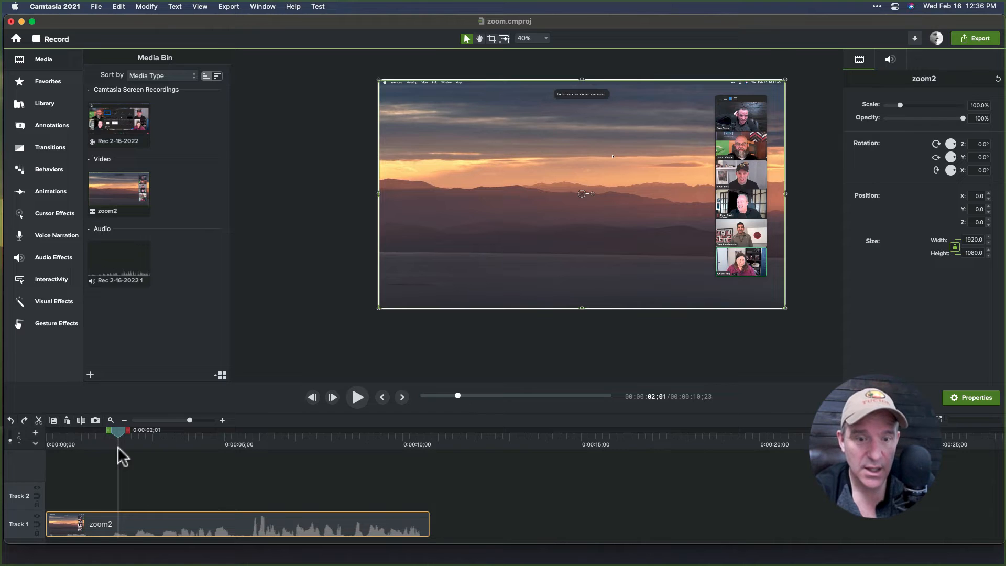
pyautogui.hotkey('shift', 'a')
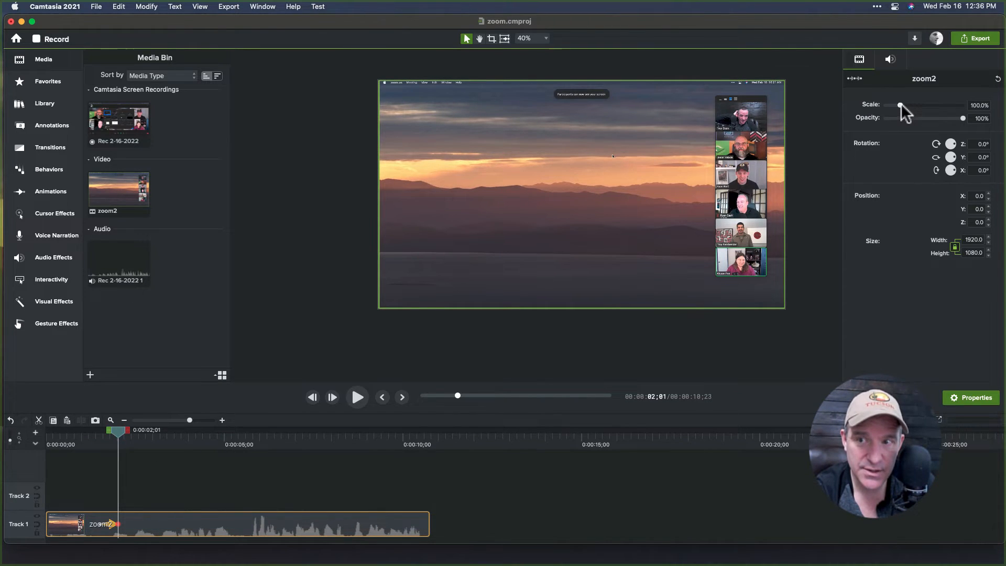
pyautogui.moveTo(901, 103); pyautogui.dragTo(903, 103)
pyautogui.moveTo(518, 156); pyautogui.dragTo(554, 178)
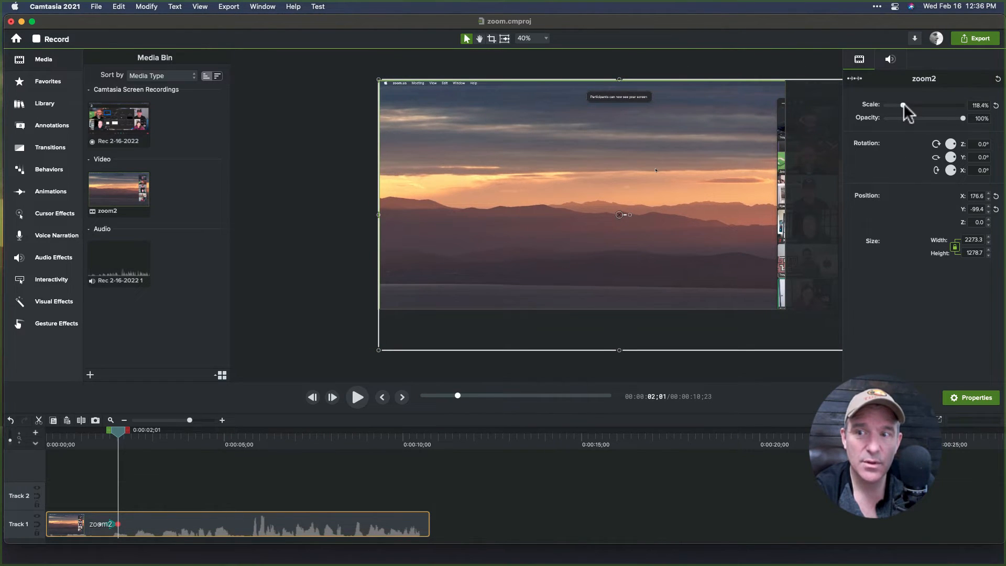
pyautogui.moveTo(903, 103); pyautogui.dragTo(904, 103)
pyautogui.moveTo(569, 159); pyautogui.dragTo(599, 176)
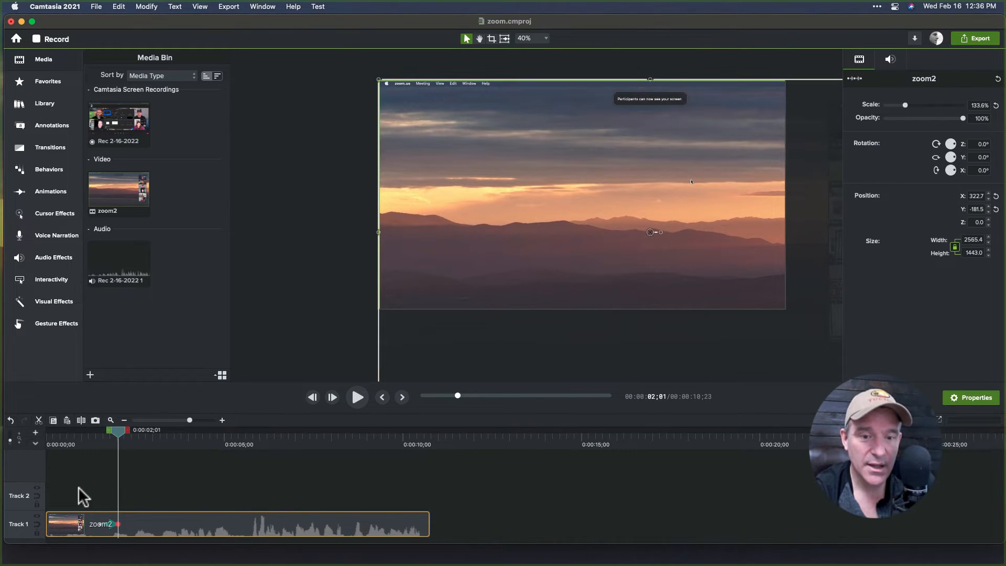
# Add a second animation near 3 seconds and pan the zoomed video left to reveal the participant gallery.
pyautogui.moveTo(97, 432); pyautogui.dragTo(156, 441)
pyautogui.press('a')
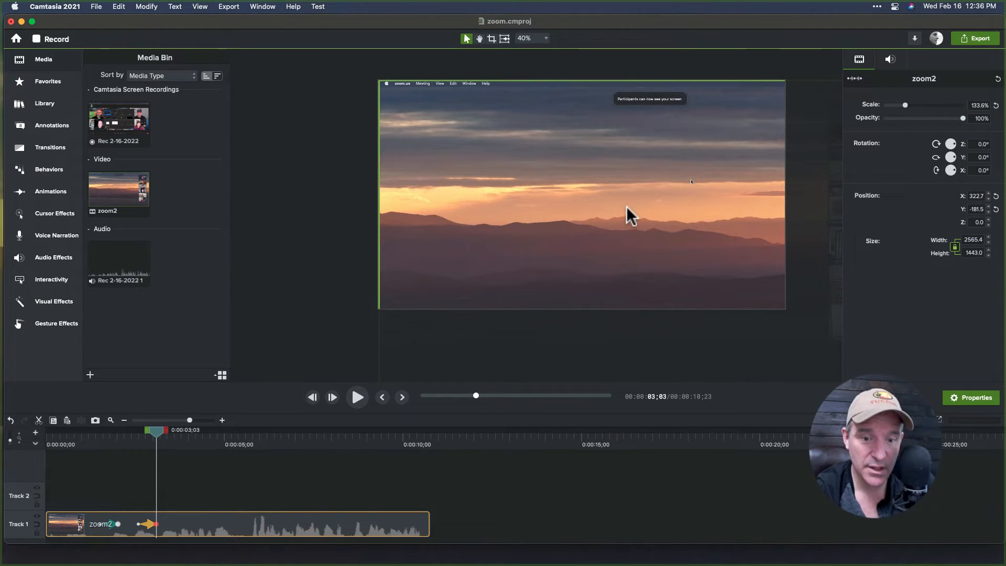
pyautogui.click(146, 523)
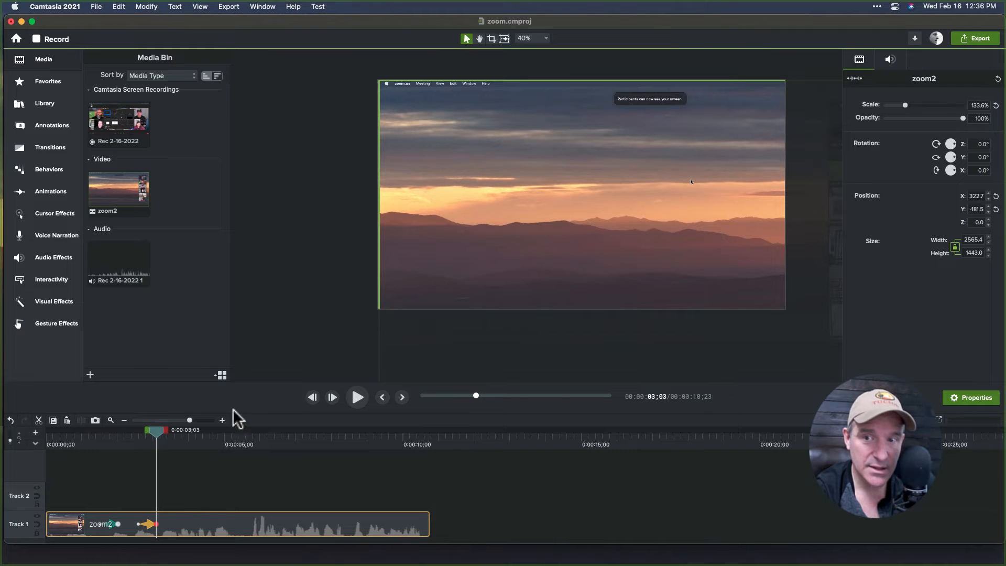
pyautogui.moveTo(686, 199); pyautogui.dragTo(574, 185)
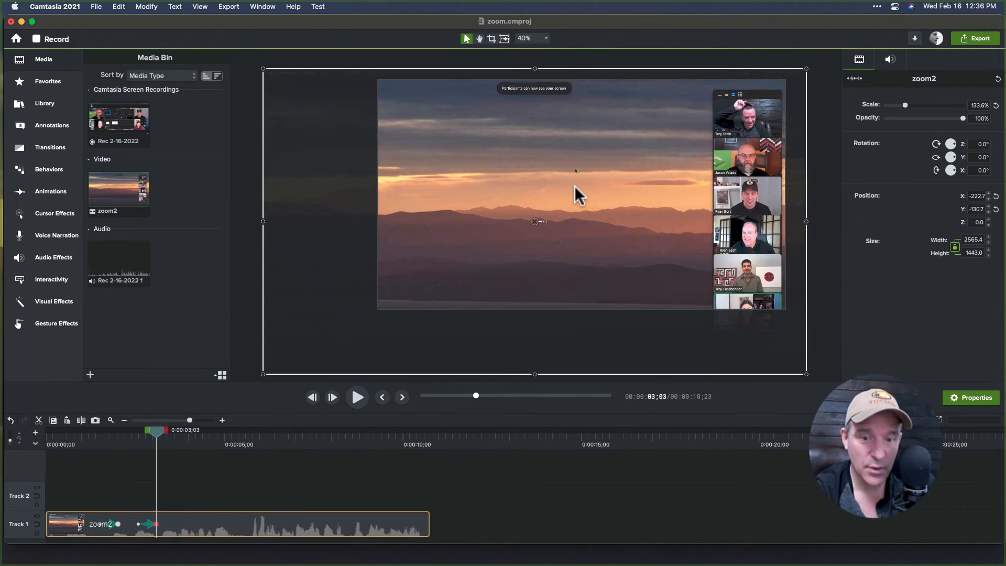
# Add a third animation at about 4.5 seconds and pan the video back to hide the gallery.
pyautogui.click(205, 441)
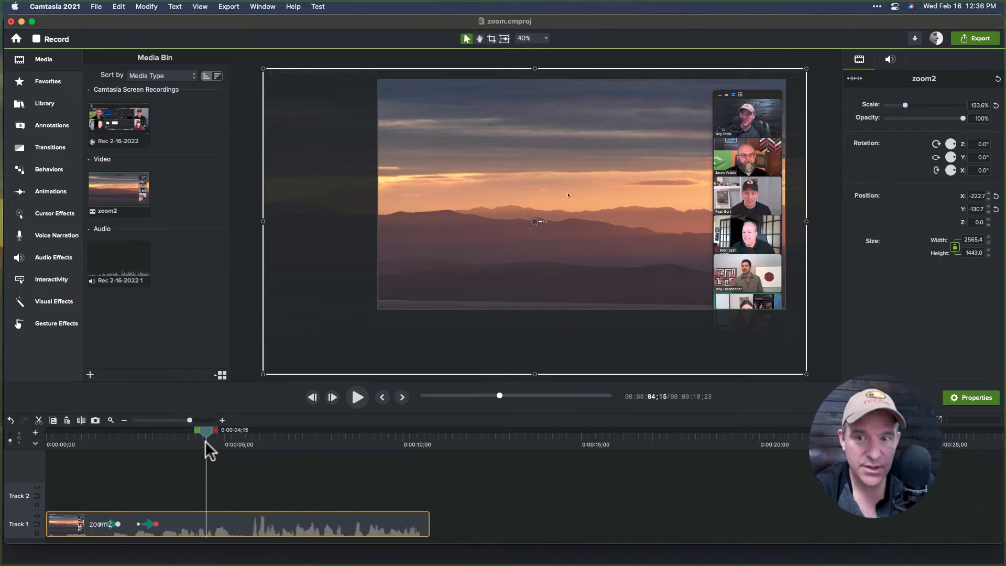
pyautogui.hotkey('shift', 'a')
pyautogui.moveTo(551, 227); pyautogui.dragTo(661, 206)
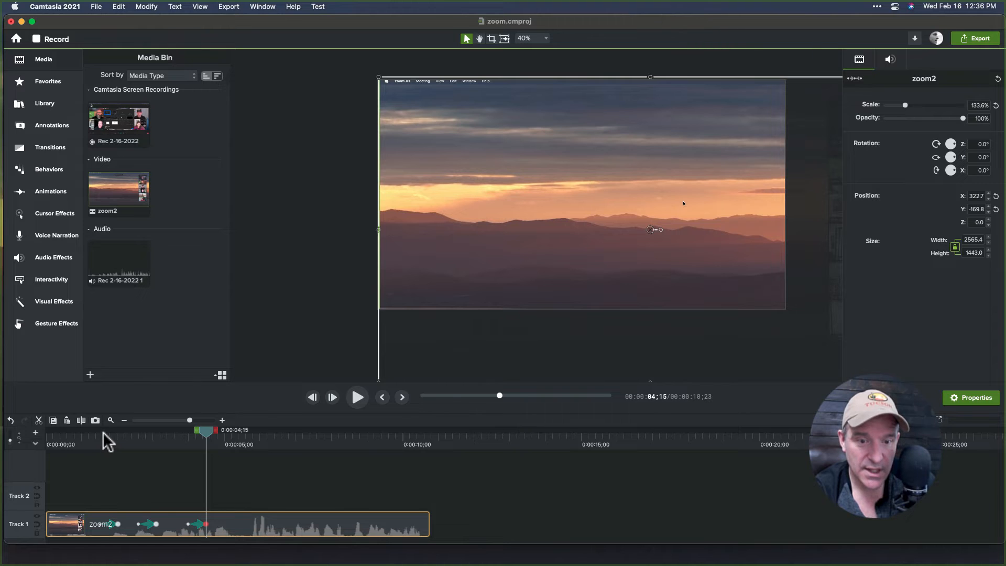
# Play back the animated section from the start to preview the zoom and pans.
pyautogui.click(99, 432)
pyautogui.press('space')
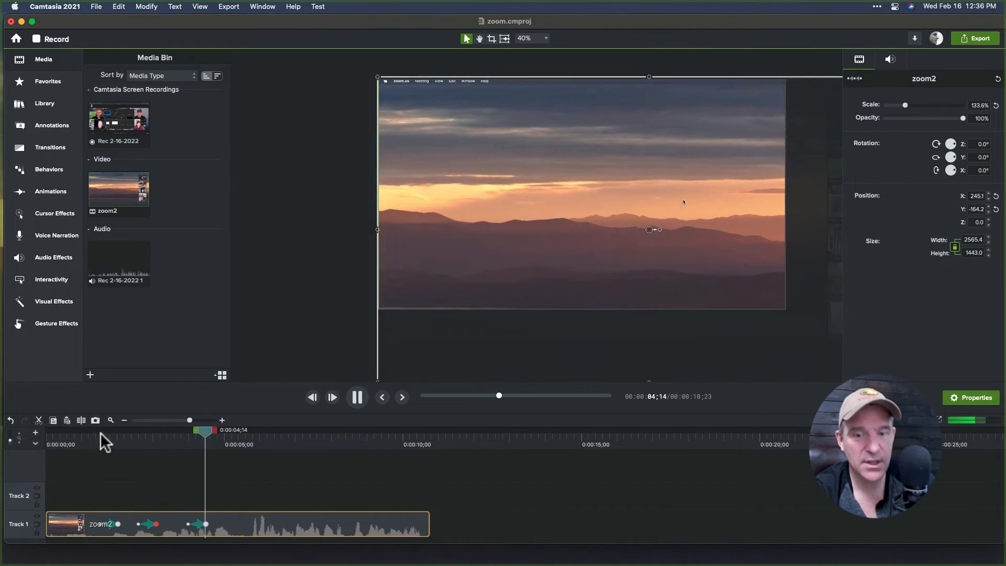
pyautogui.press('space')
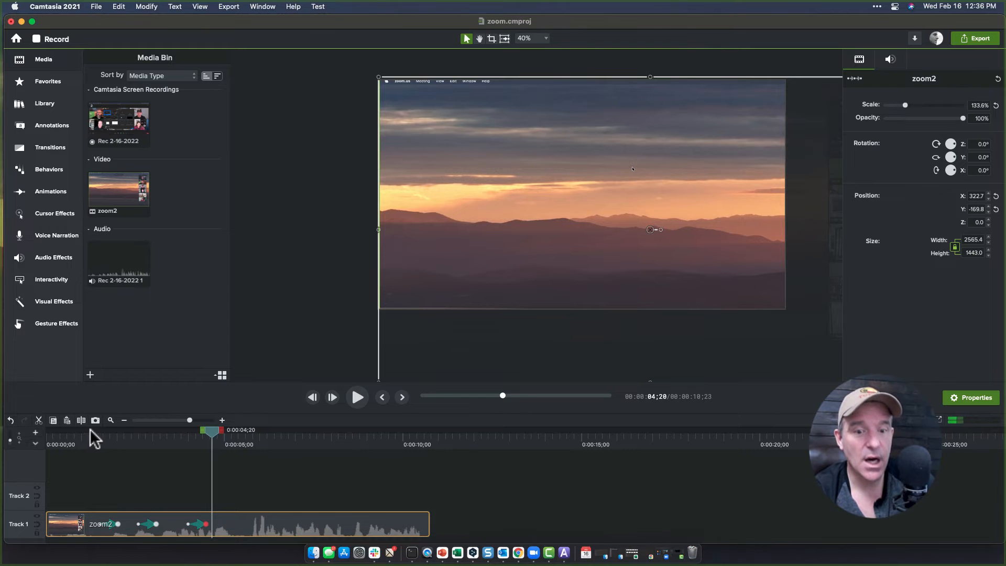
pyautogui.moveTo(86, 430); pyautogui.dragTo(64, 436)
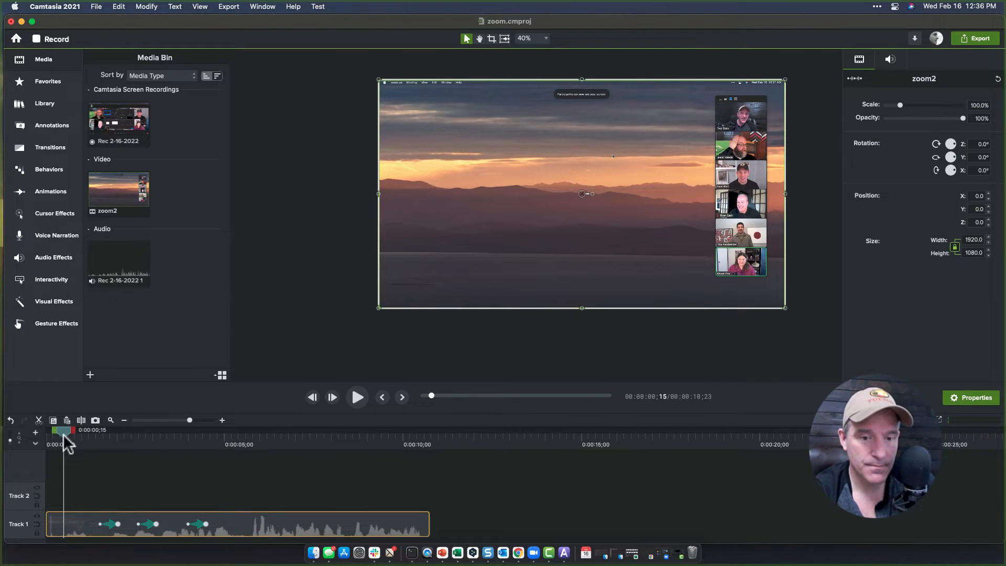
pyautogui.press('space')
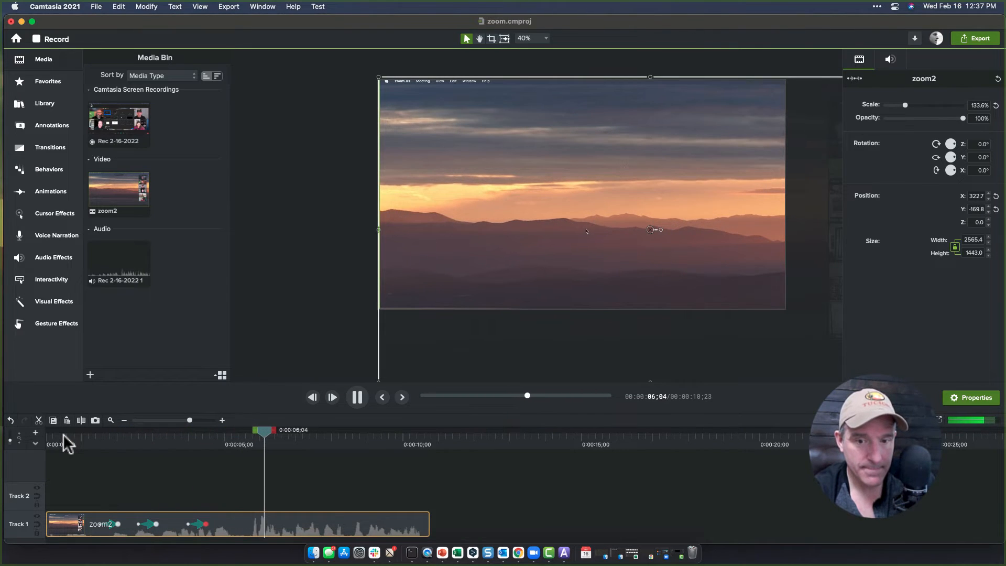
pyautogui.press('space')
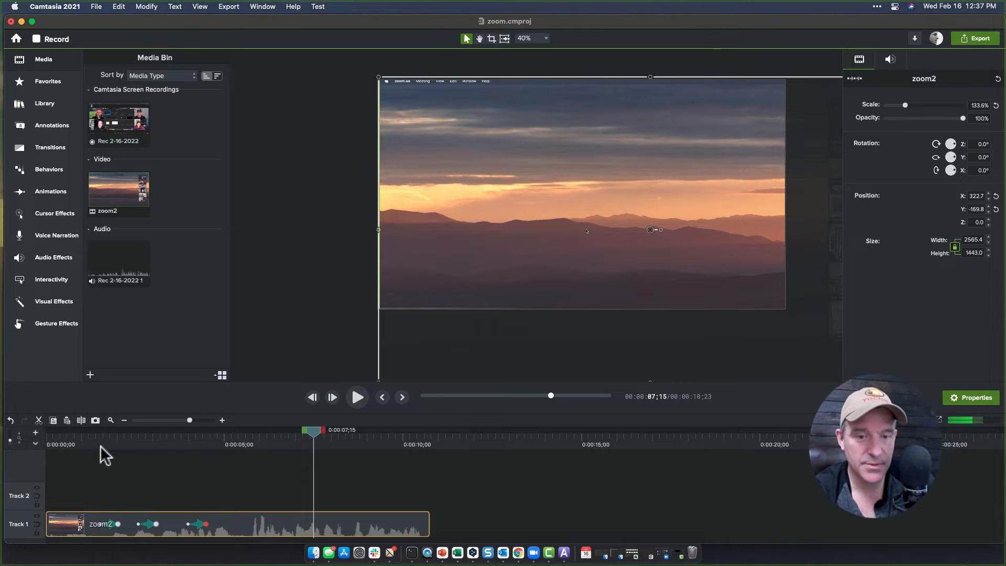
pyautogui.click(65, 434)
pyautogui.press('space')
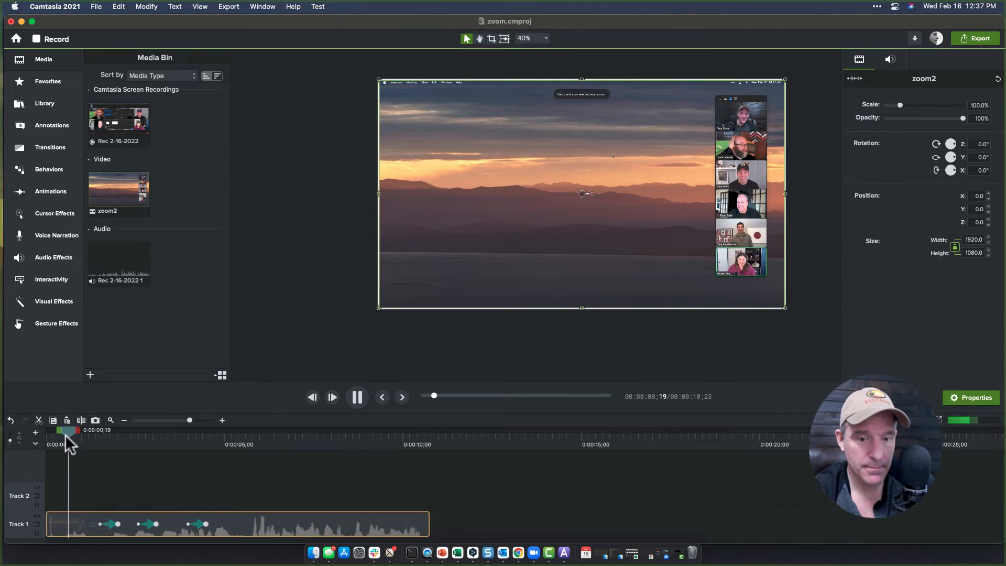
pyautogui.press('space')
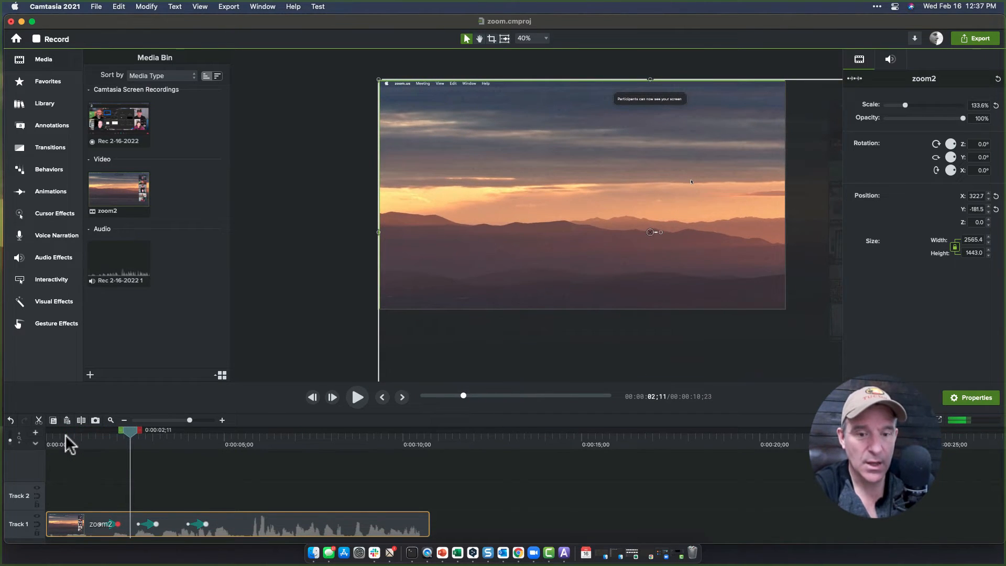
# Zoom into the timeline around the animation arrows and play the section again.
pyautogui.press('super+equal')
pyautogui.press('super+equal')
pyautogui.press('super+equal')
pyautogui.press('super+equal')
pyautogui.press('super+equal')
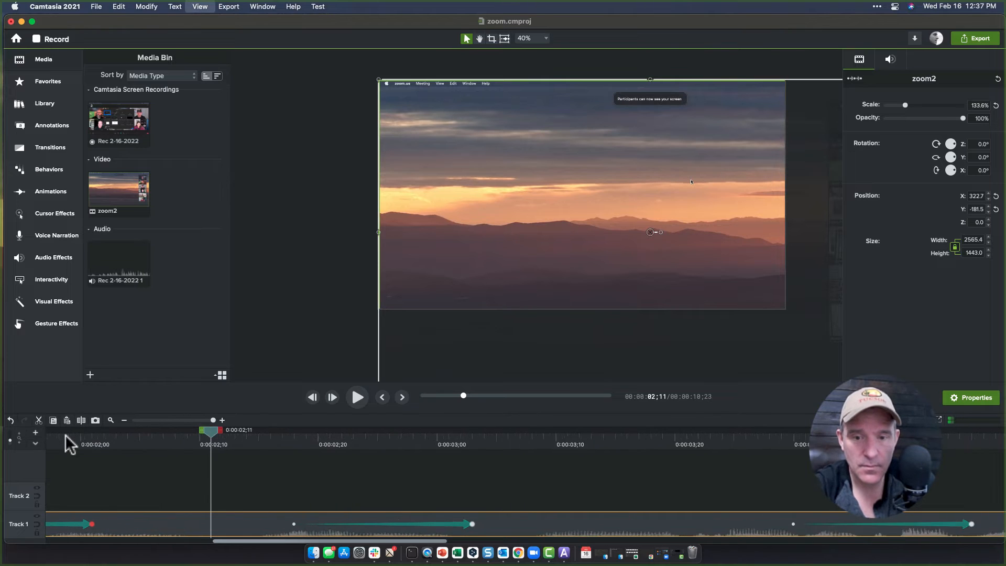
pyautogui.press('space')
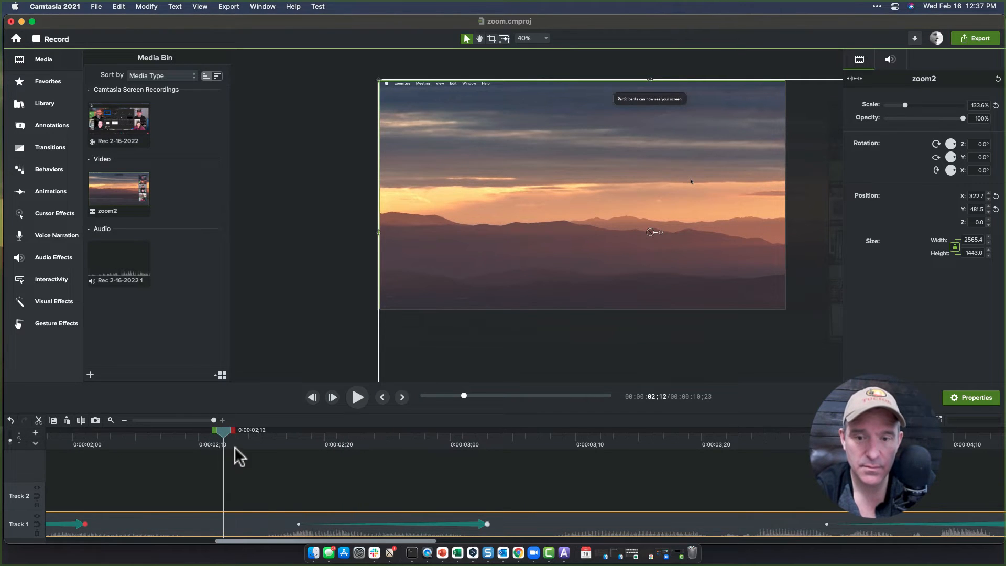
# Play back the beginning of the animated section again from about 1 second.
pyautogui.press('space')
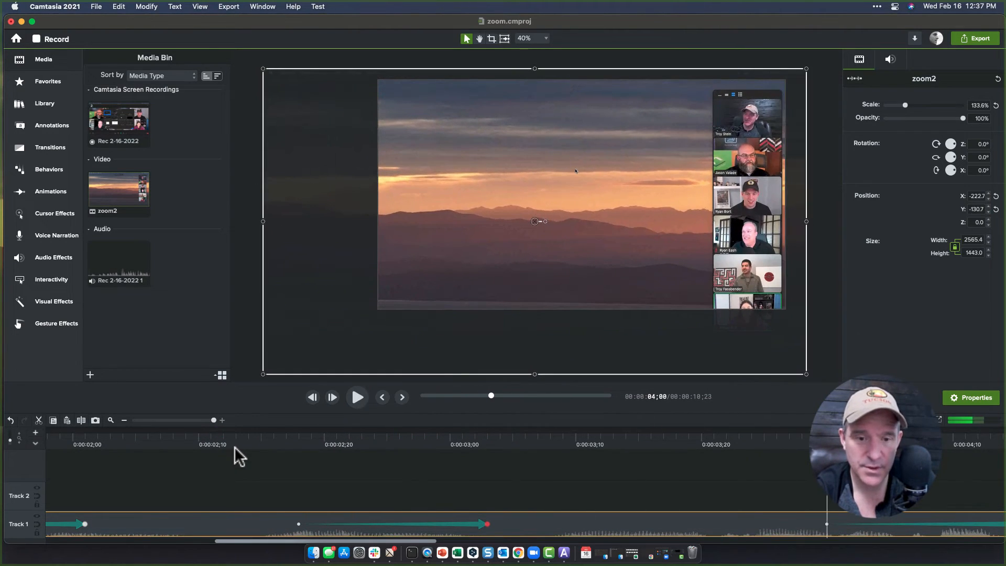
pyautogui.hscroll(-10, 234, 446)
pyautogui.click(154, 436)
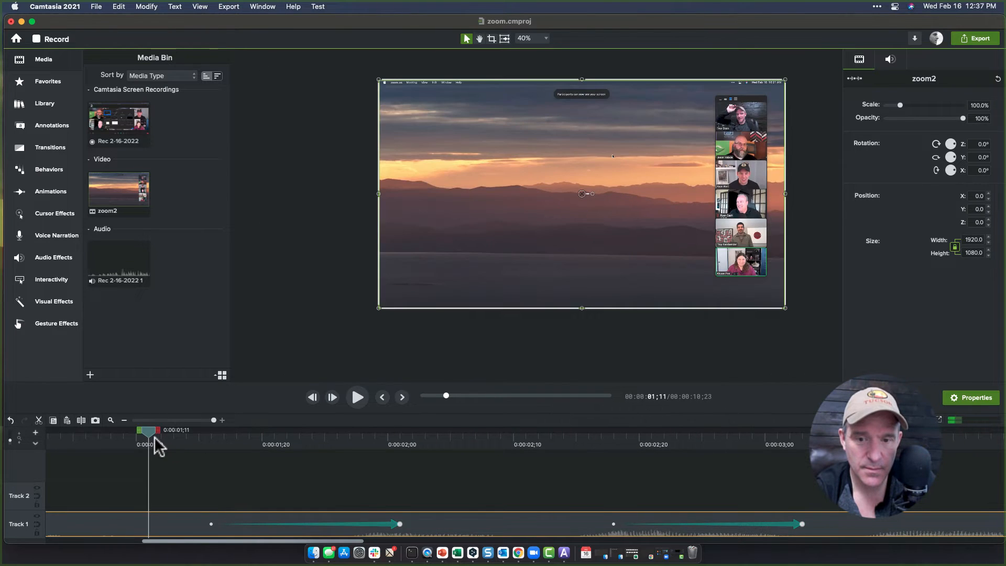
pyautogui.press('space')
pyautogui.press('space')
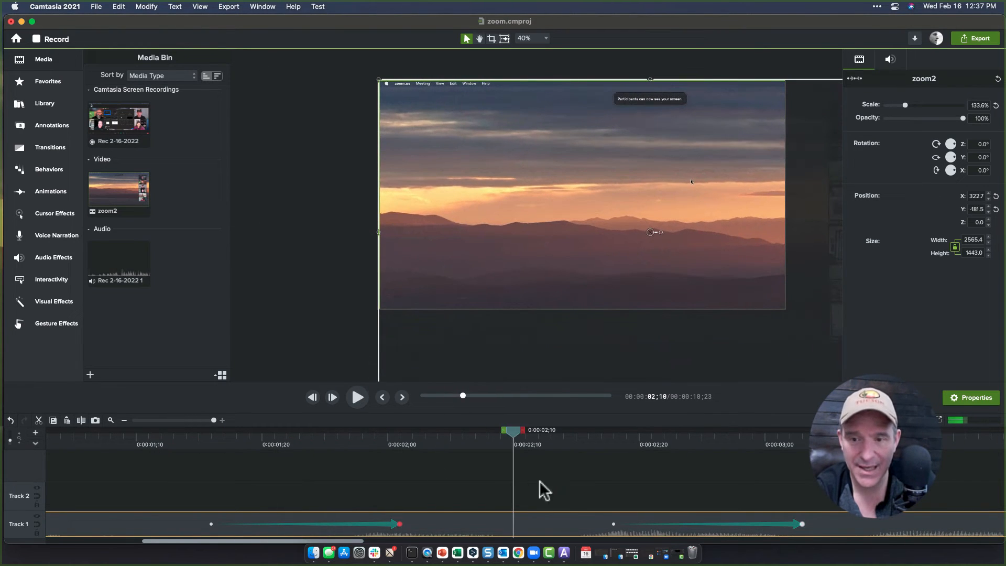
# Select the timeline range from about 1;15 to 2;10 and silence its audio.
pyautogui.moveTo(517, 428); pyautogui.dragTo(180, 437)
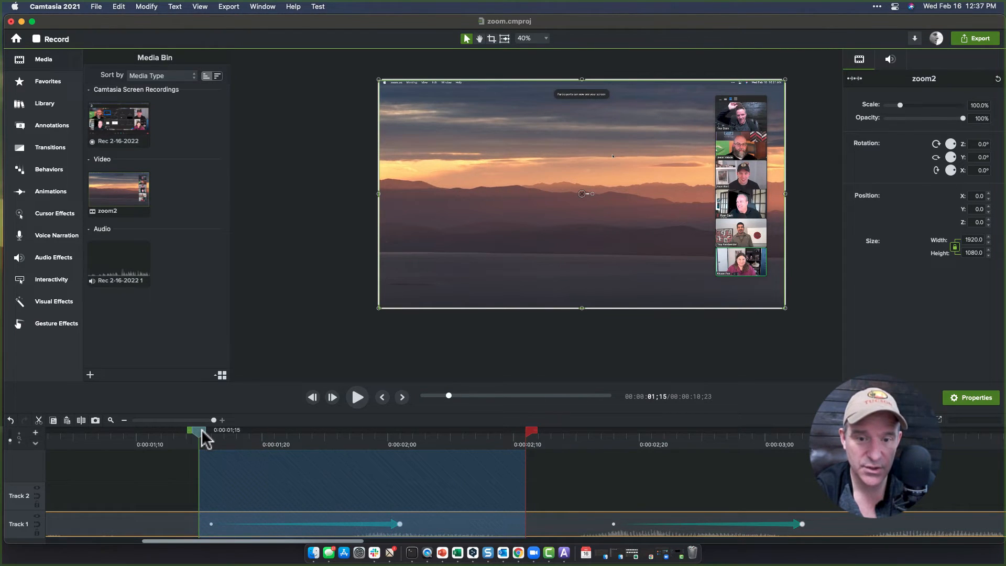
pyautogui.rightClick(299, 493)
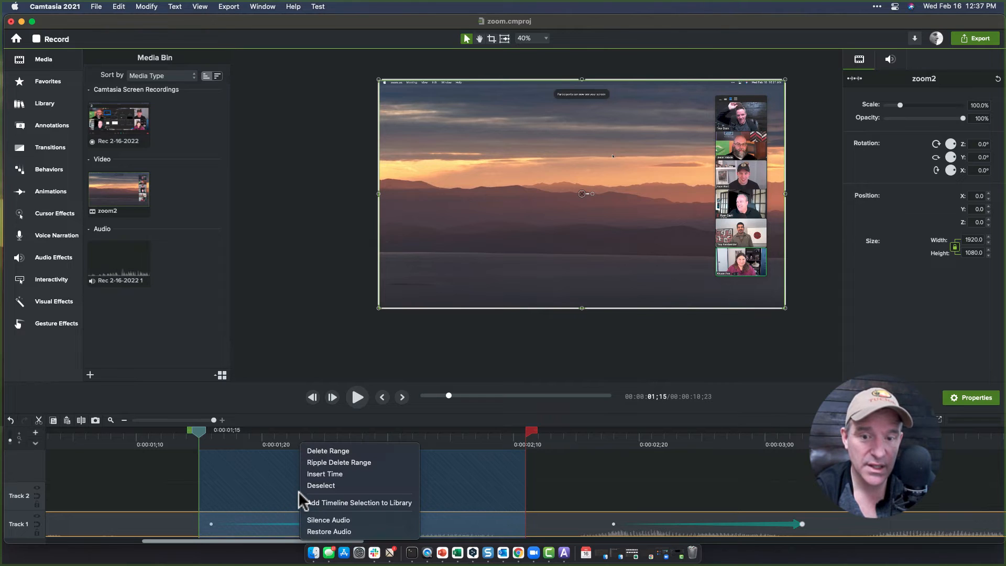
pyautogui.click(313, 521)
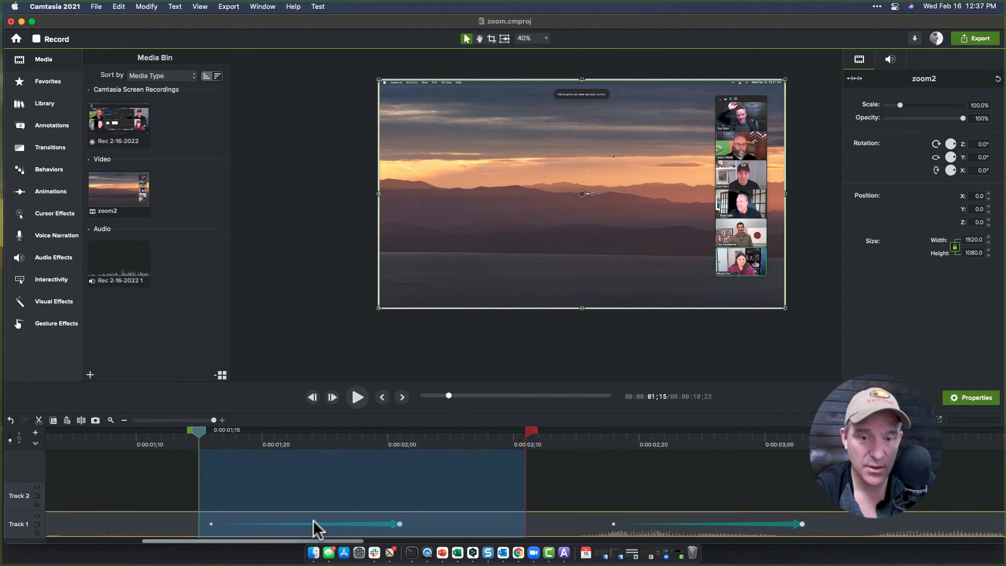
# Zoom out the timeline and play the edited clip from the start to review it.
pyautogui.click(201, 435)
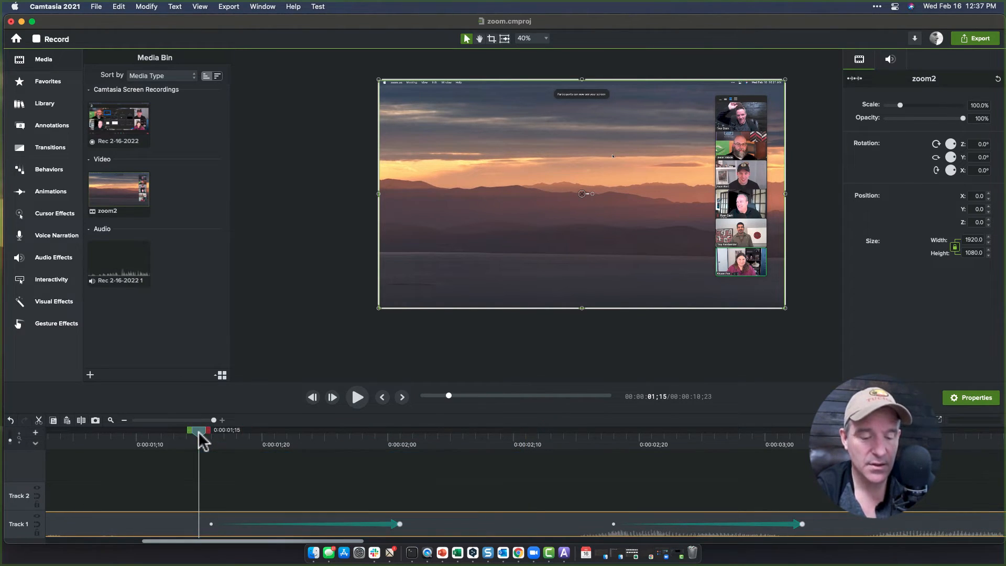
pyautogui.press('super+minus')
pyautogui.press('super+minus')
pyautogui.press('super+minus')
pyautogui.press('super+minus')
pyautogui.press('super+minus')
pyautogui.press('super+minus')
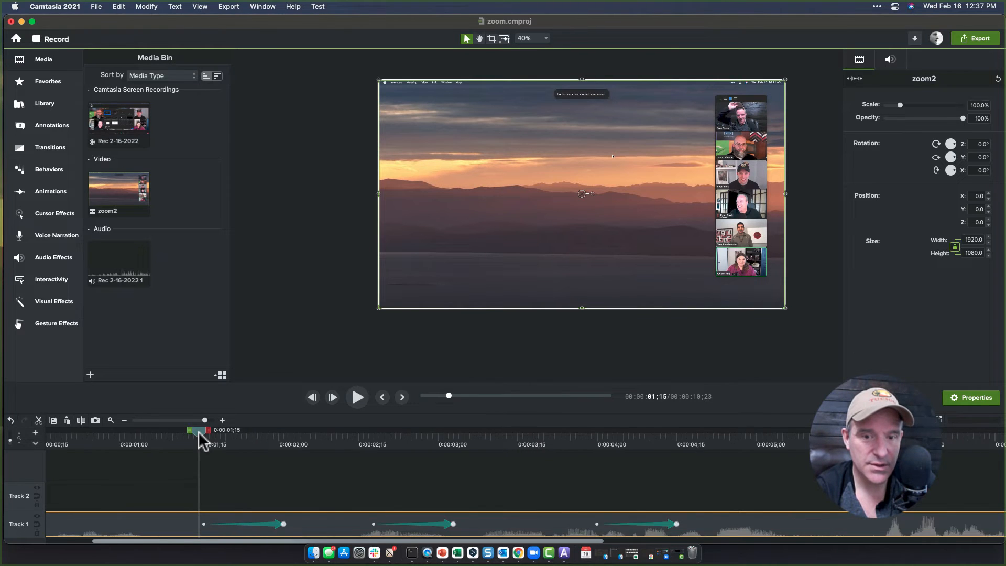
pyautogui.moveTo(142, 435); pyautogui.dragTo(84, 444)
pyautogui.press('space')
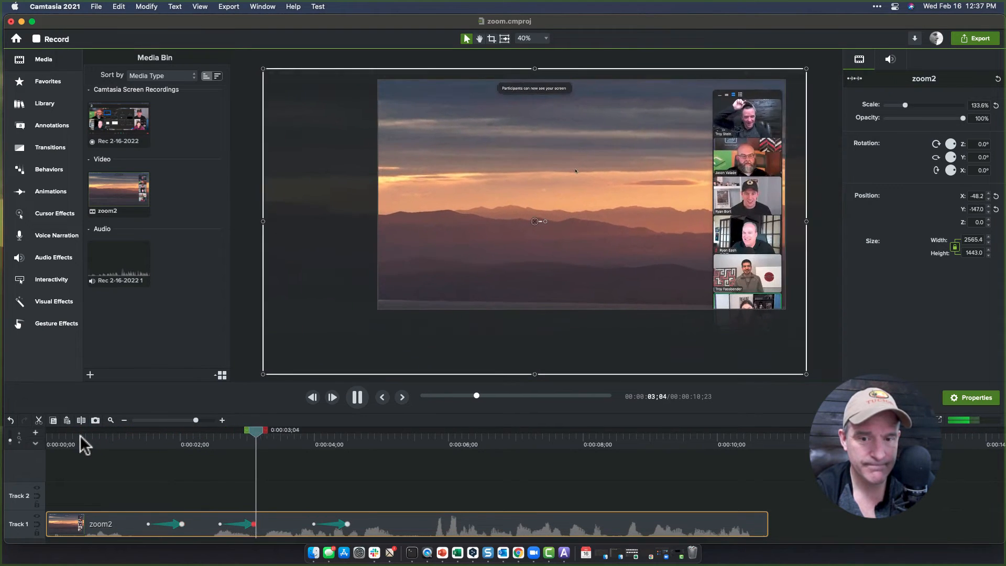
pyautogui.press('space')
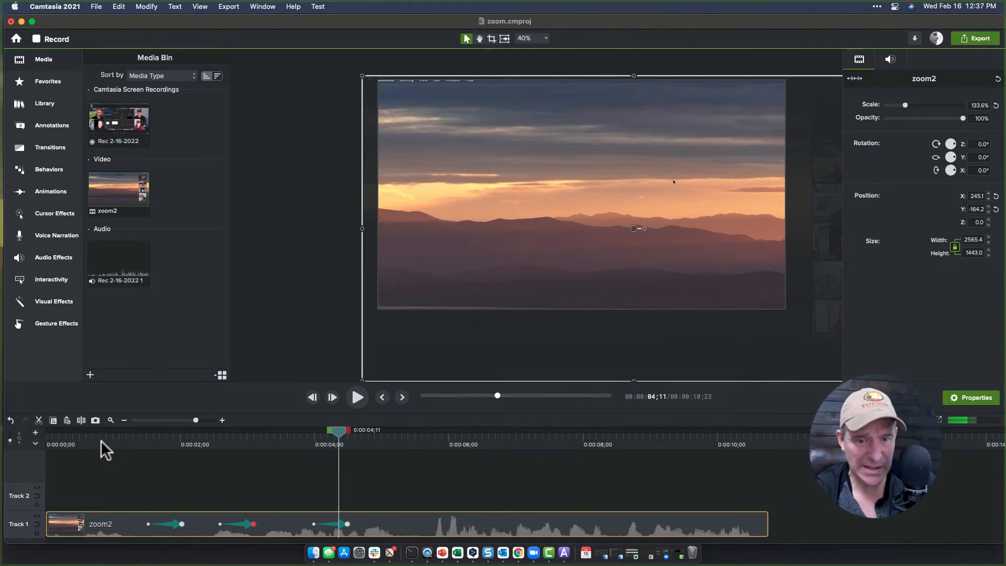
pyautogui.moveTo(96, 439); pyautogui.dragTo(75, 435)
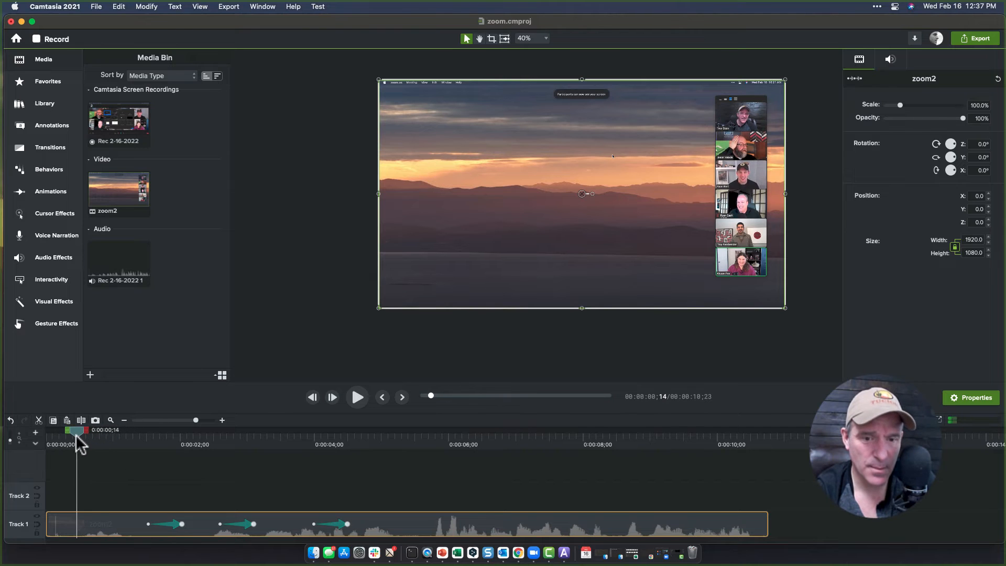
pyautogui.press('space')
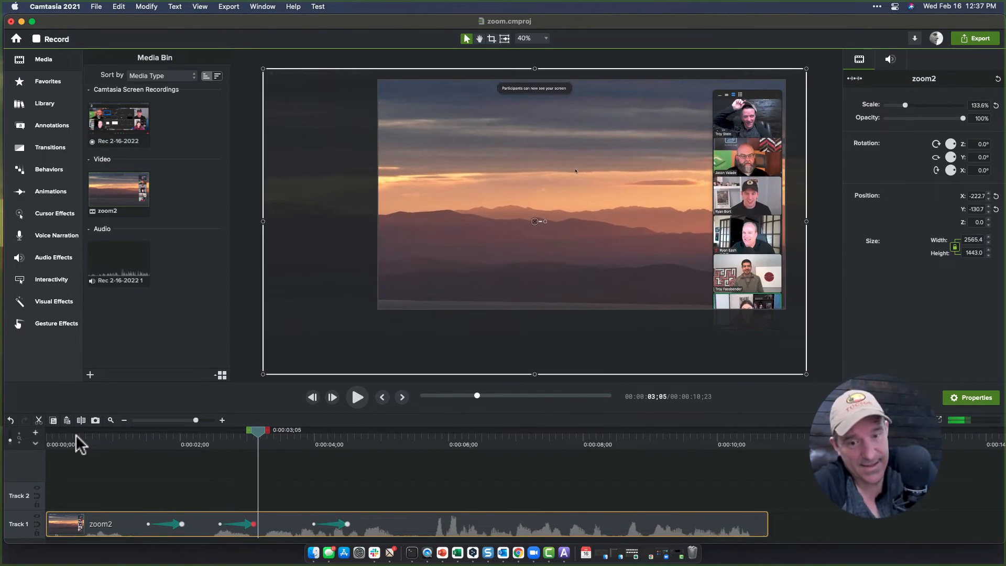
# Select the timeline range from about 1 second to 2;04 and delete it.
pyautogui.moveTo(143, 445); pyautogui.dragTo(198, 432)
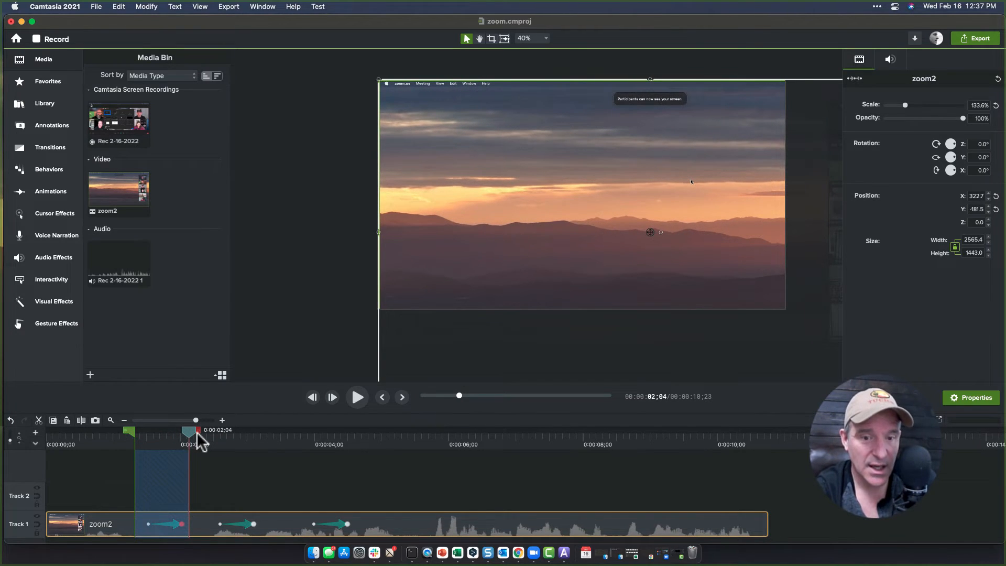
pyautogui.press('BackSpace')
# Play back the shortened clip from the start.
pyautogui.moveTo(135, 434); pyautogui.dragTo(97, 434)
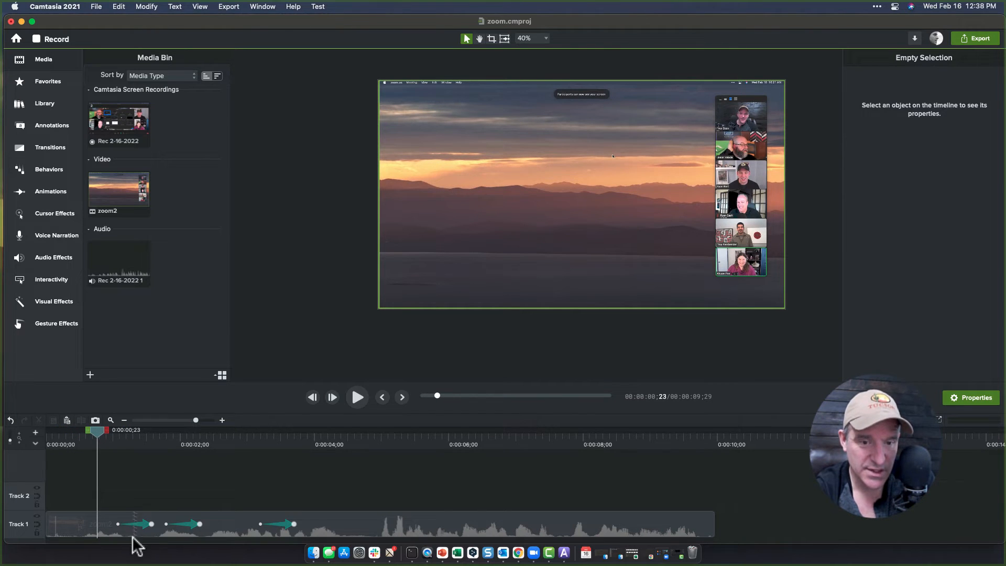
pyautogui.click(67, 436)
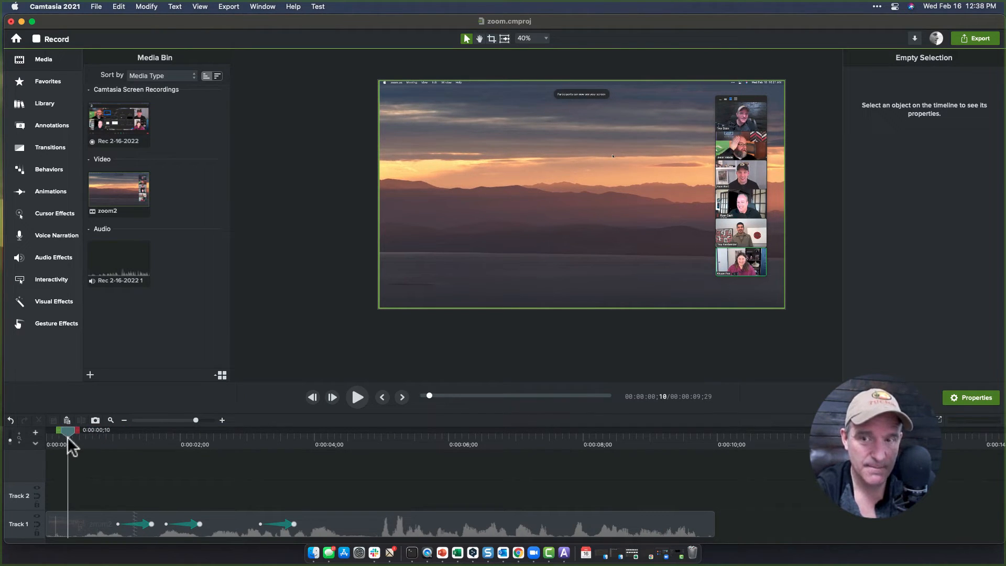
pyautogui.press('space')
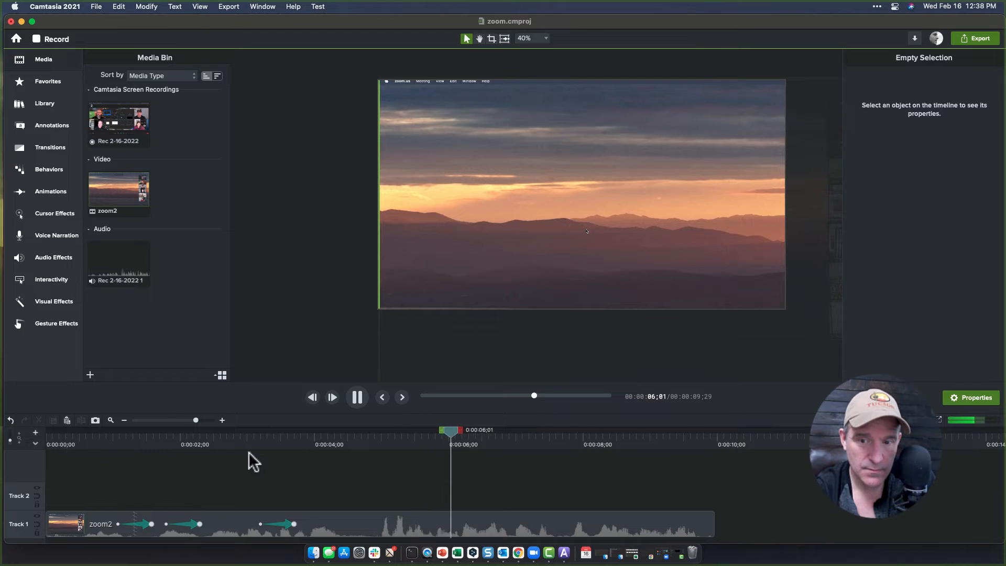
pyautogui.press('space')
# Zoom into the timeline around 6 seconds and play short stretches to examine the audio there.
pyautogui.press('super+equal')
pyautogui.press('super+equal')
pyautogui.press('super+equal')
pyautogui.press('super+equal')
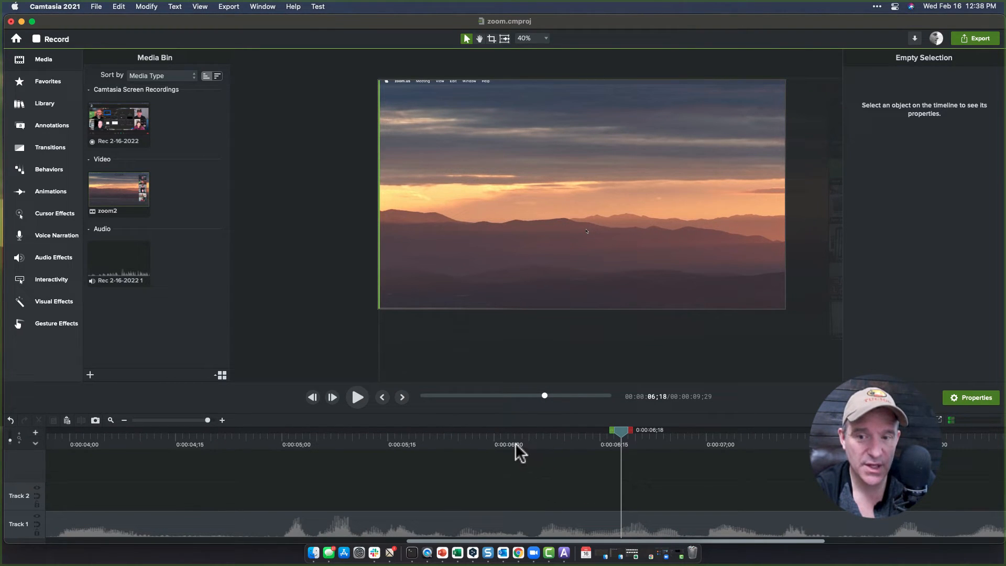
pyautogui.moveTo(514, 442)
pyautogui.mouseDown()
pyautogui.moveTo(663, 447)
pyautogui.moveTo(533, 447)
pyautogui.mouseUp()
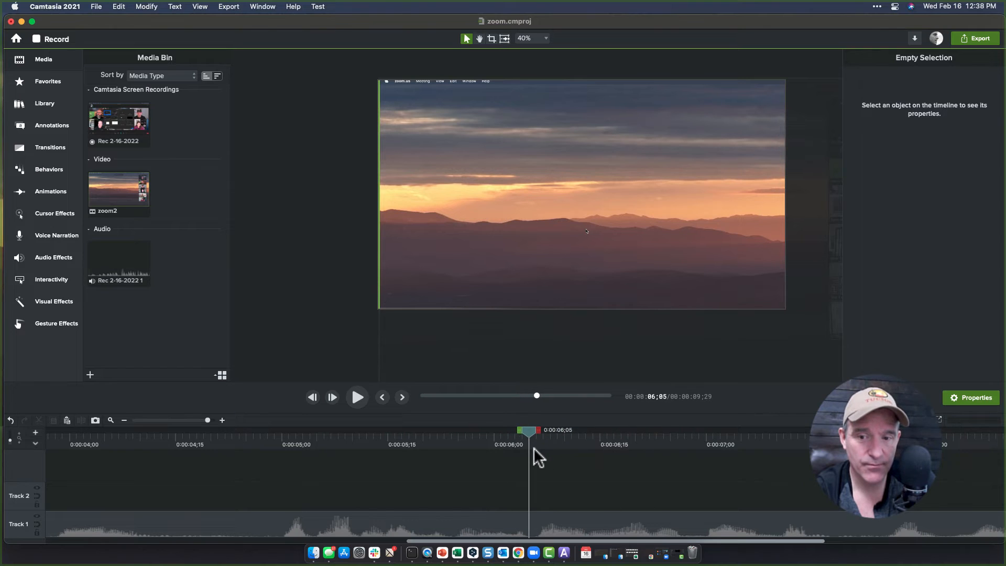
pyautogui.press('space')
pyautogui.press('space')
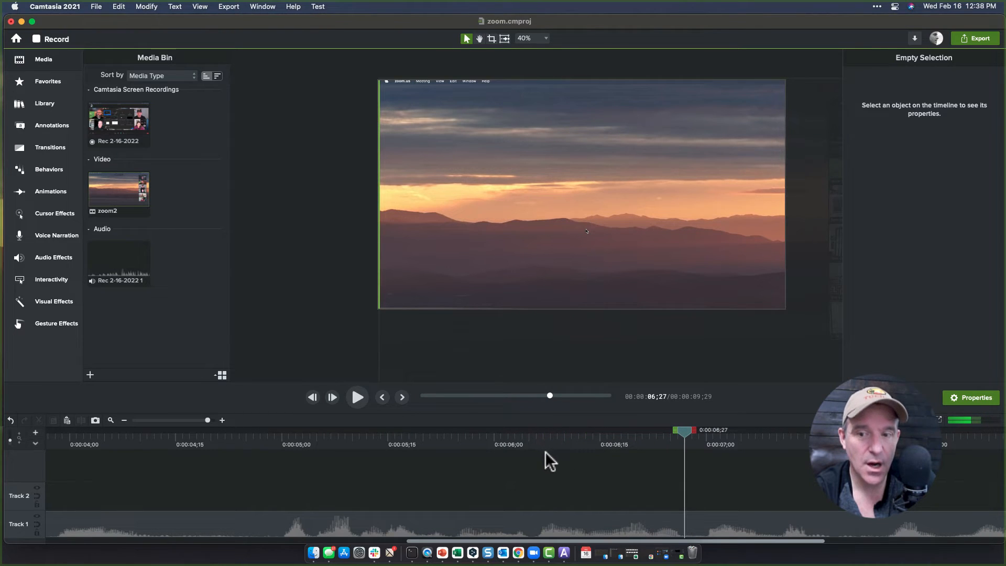
pyautogui.click(521, 443)
pyautogui.moveTo(521, 443)
pyautogui.mouseDown()
pyautogui.moveTo(673, 447)
pyautogui.moveTo(527, 444)
pyautogui.mouseUp()
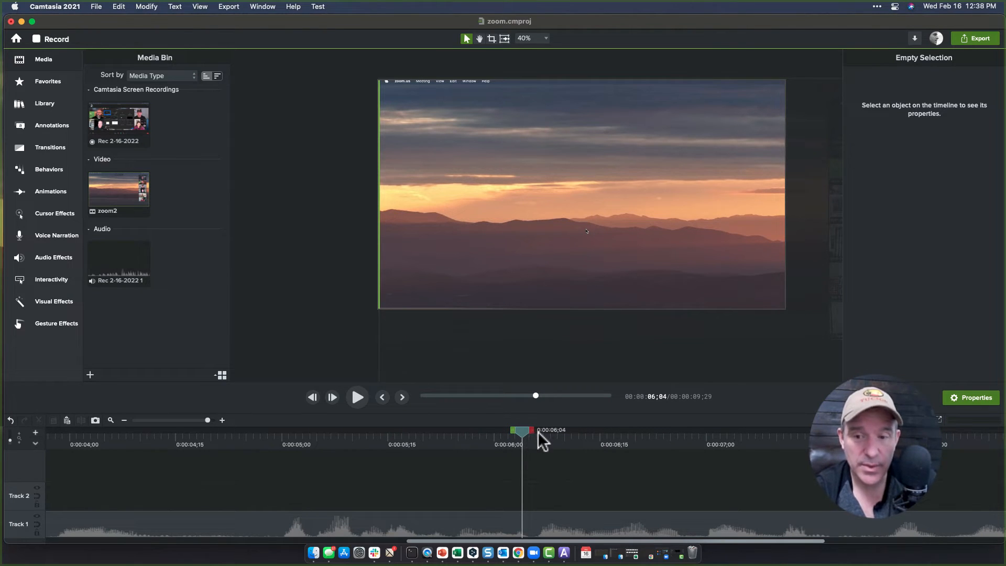
pyautogui.press('super+equal')
pyautogui.press('super+equal')
pyautogui.click(542, 439)
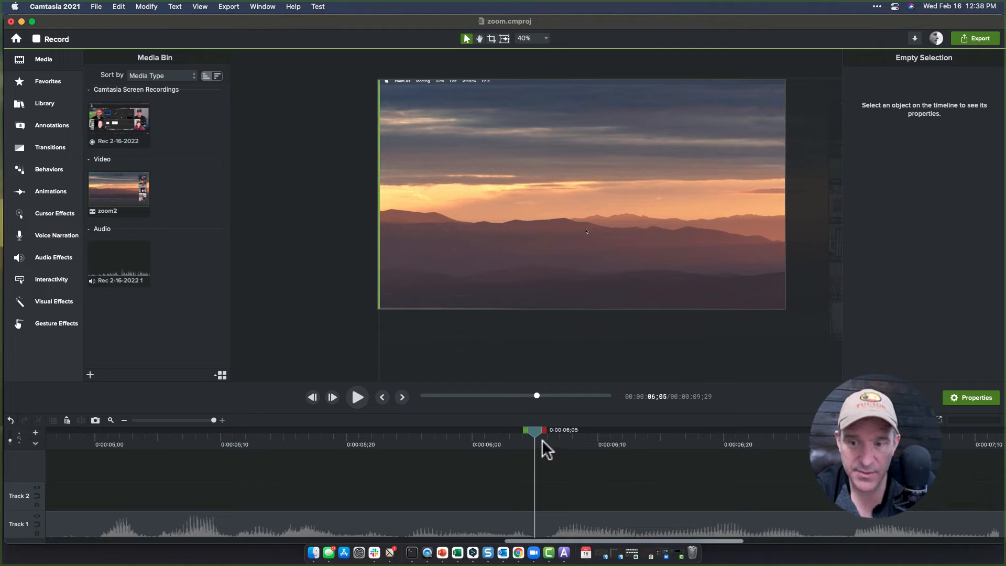
pyautogui.moveTo(541, 439); pyautogui.dragTo(597, 441)
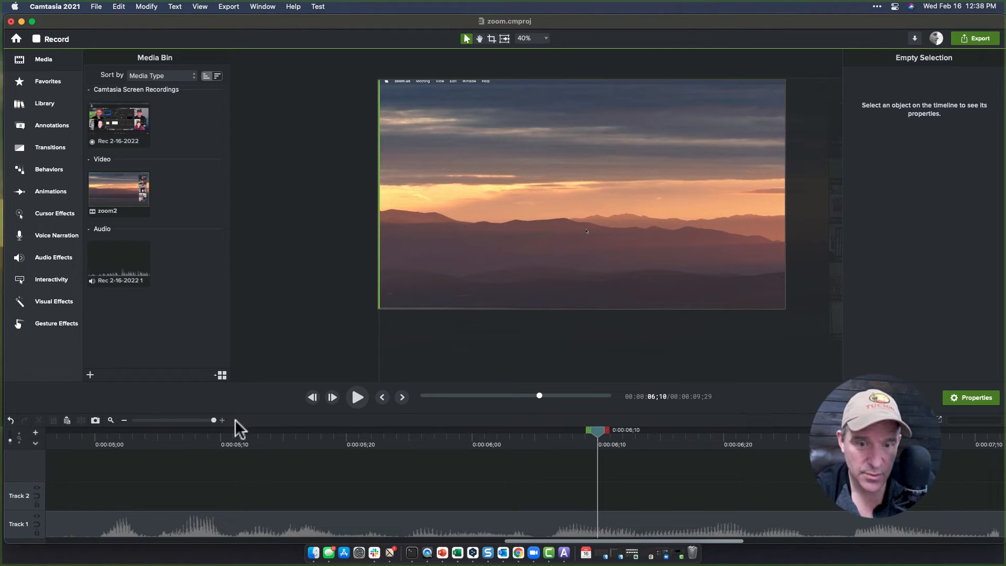
pyautogui.moveTo(212, 420); pyautogui.dragTo(253, 419)
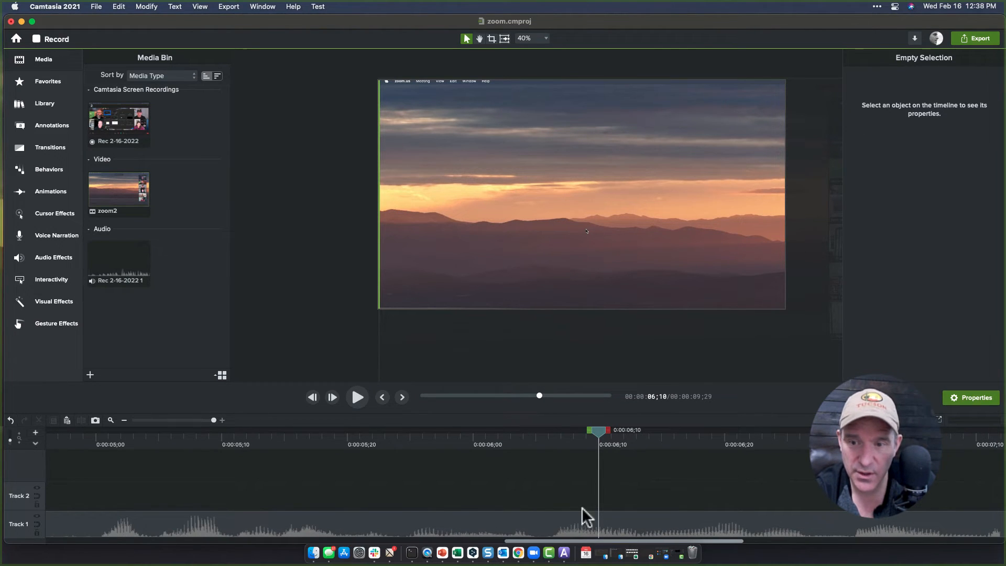
pyautogui.moveTo(542, 442); pyautogui.dragTo(556, 442)
pyautogui.press('space')
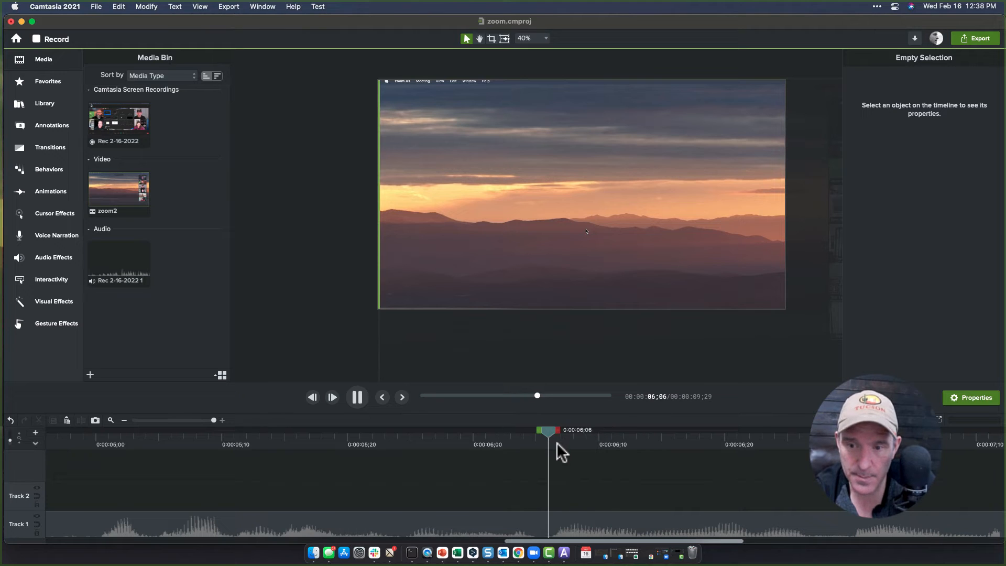
pyautogui.press('space')
pyautogui.click(556, 442)
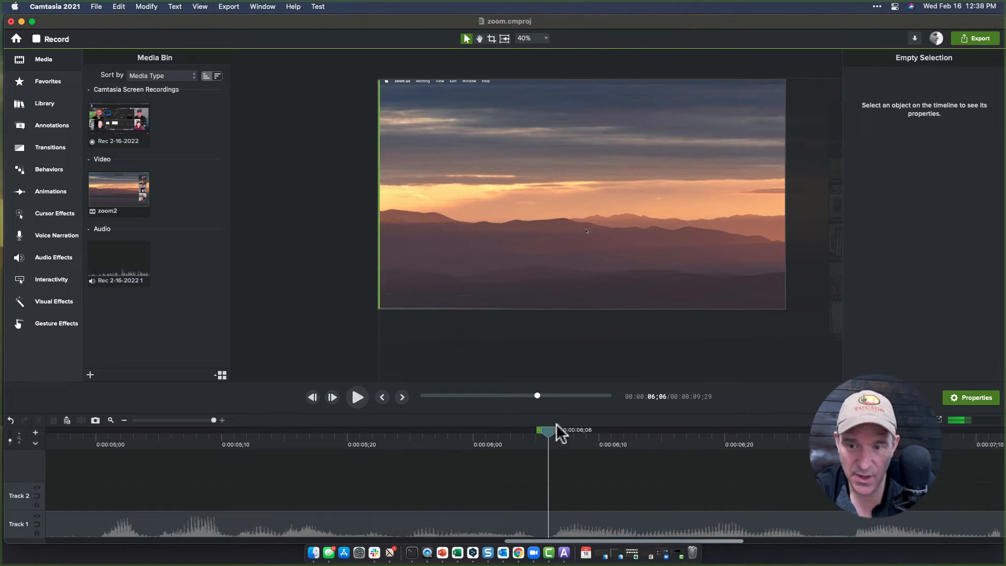
# Select the timeline range from about 6;06 to 6;13 and silence its audio.
pyautogui.moveTo(555, 426); pyautogui.dragTo(649, 434)
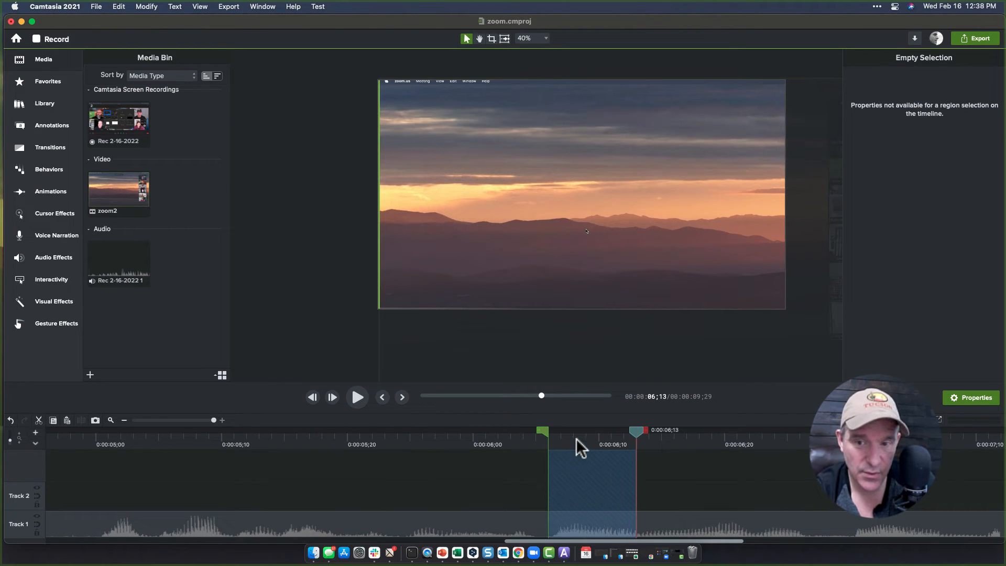
pyautogui.rightClick(580, 489)
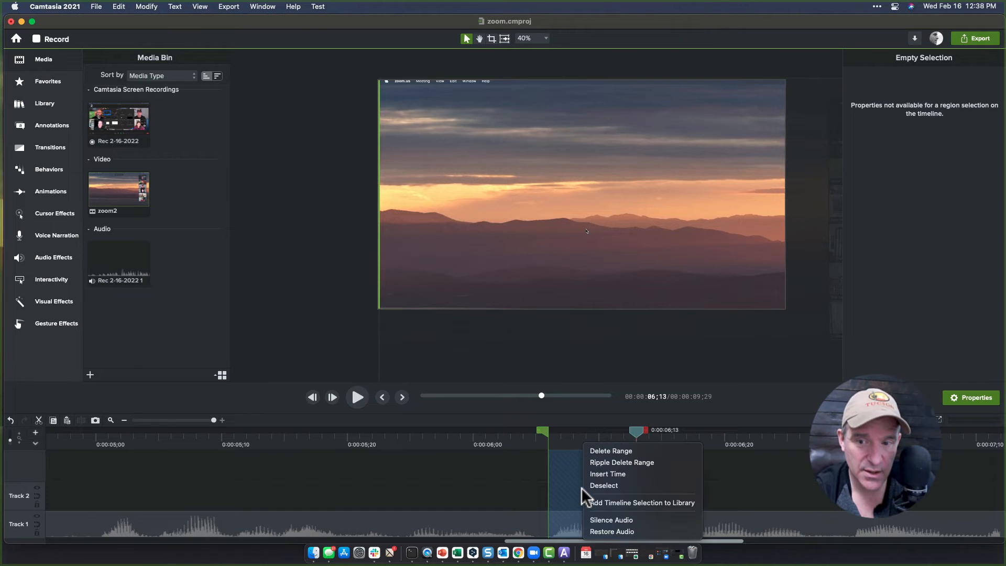
pyautogui.click(598, 522)
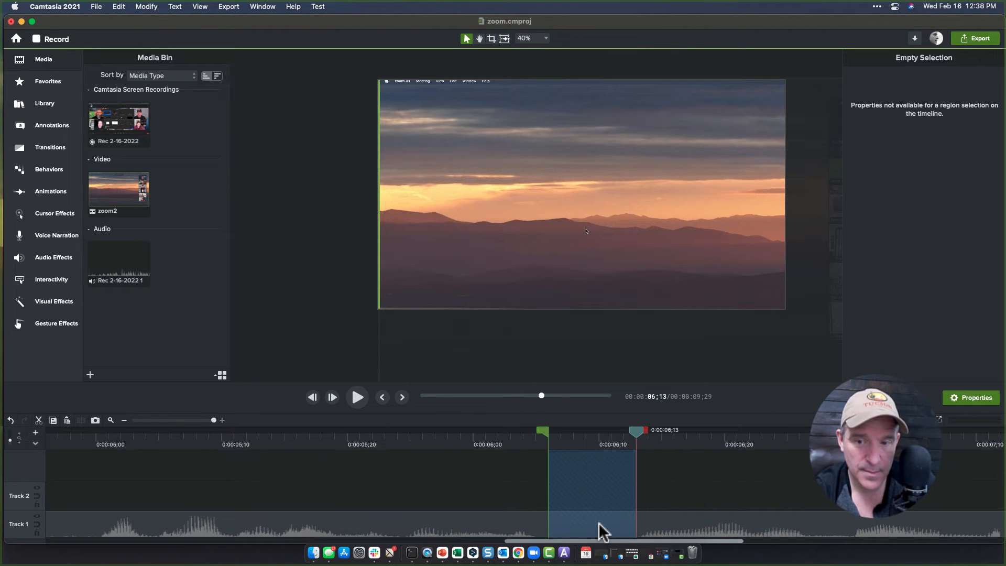
# Zoom out the timeline and play back from about 4;13 to review the silenced section.
pyautogui.press('super+minus')
pyautogui.press('super+minus')
pyautogui.press('super+minus')
pyautogui.press('super+minus')
pyautogui.press('super+minus')
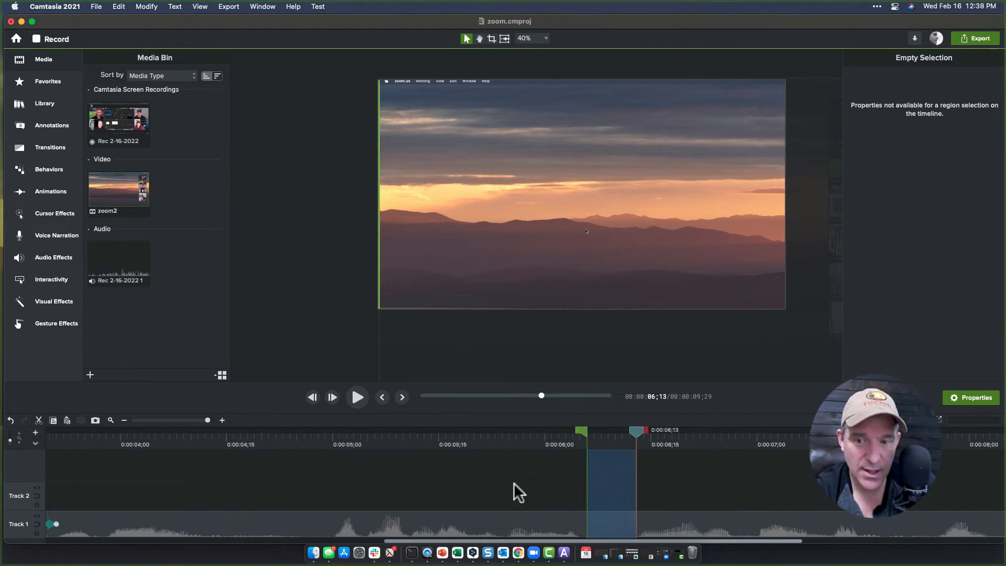
pyautogui.press('super+minus')
pyautogui.click(111, 437)
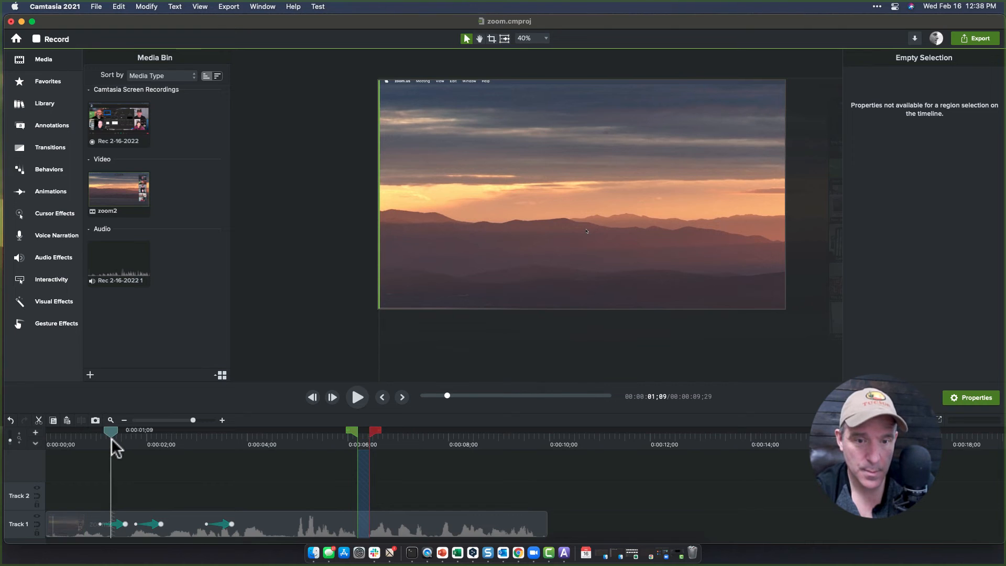
pyautogui.click(269, 435)
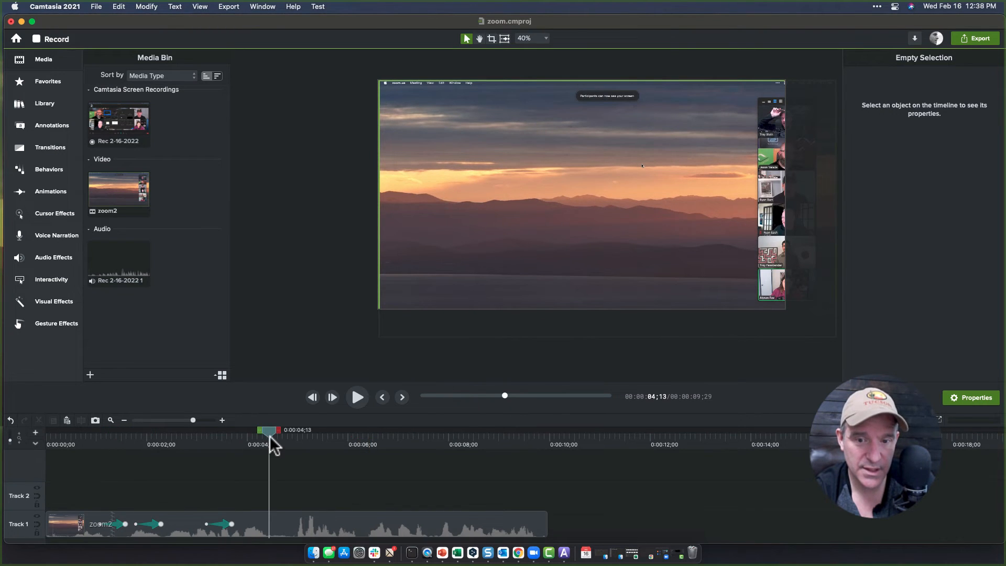
pyautogui.press('space')
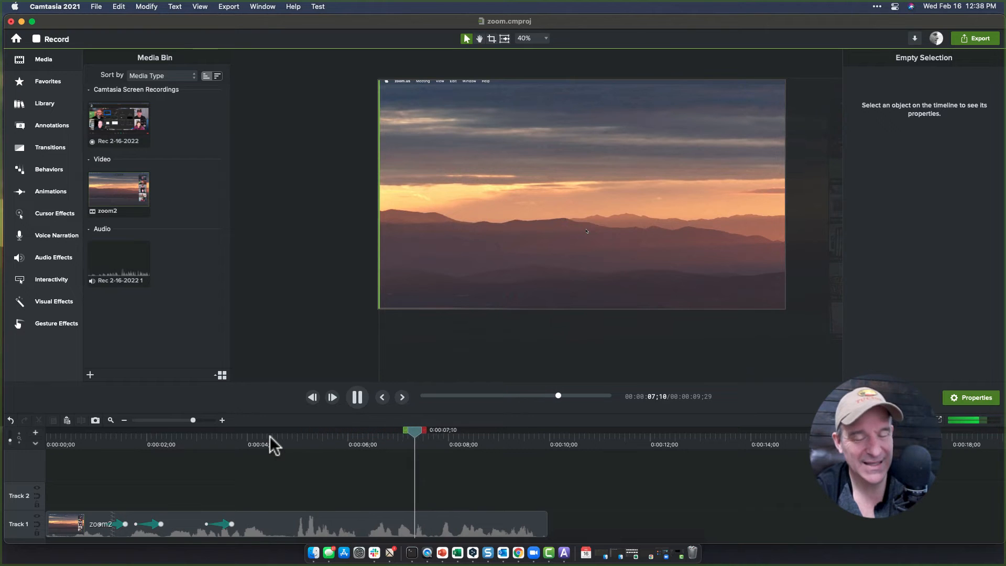
pyautogui.press('space')
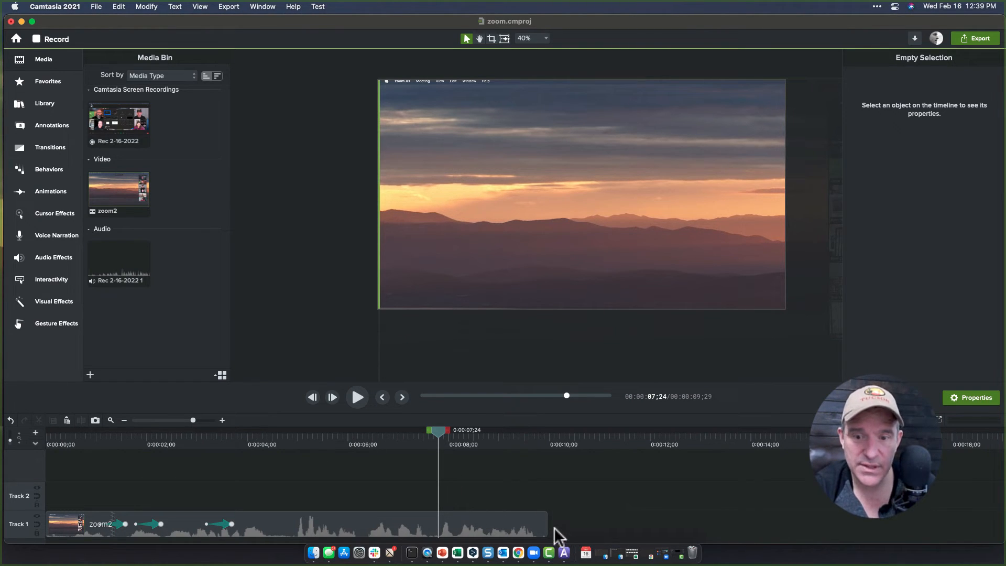
# Switch to Audiate and bring its script window into view.
pyautogui.click(563, 553)
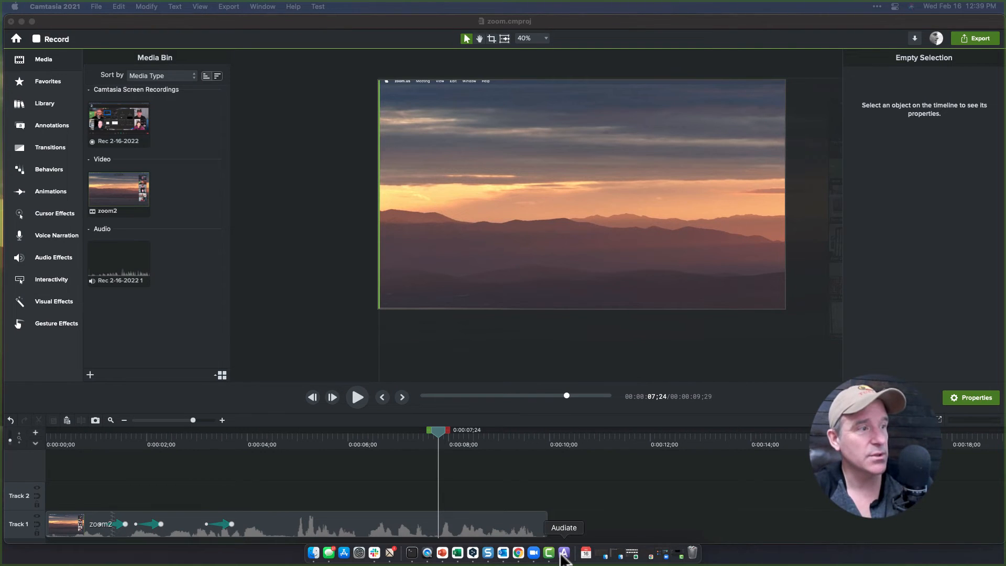
pyautogui.moveTo(0, 50); pyautogui.dragTo(202, 15)
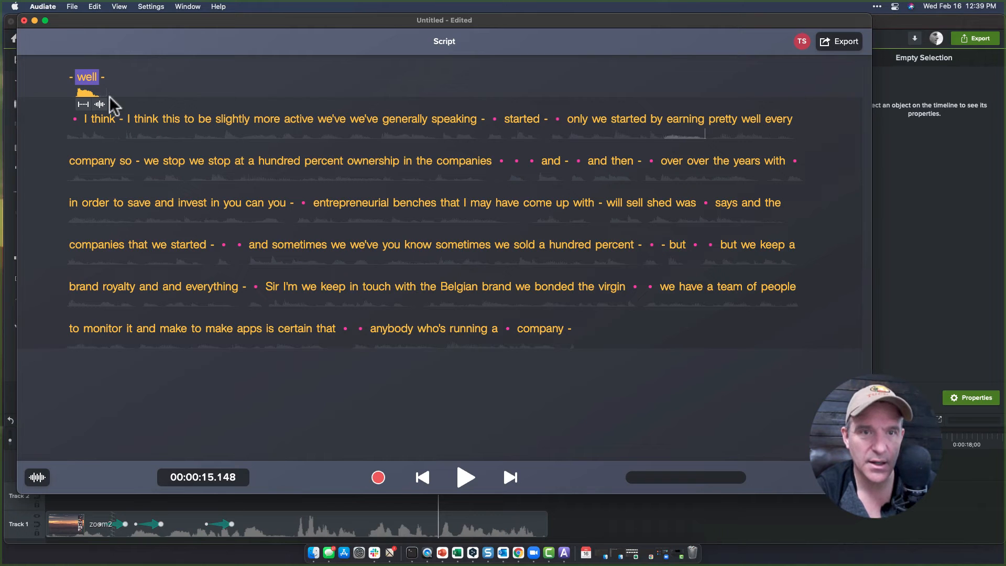
# Play the script from the selected words 'well' and 'companies' to review the transcribed audio.
pyautogui.click(79, 74)
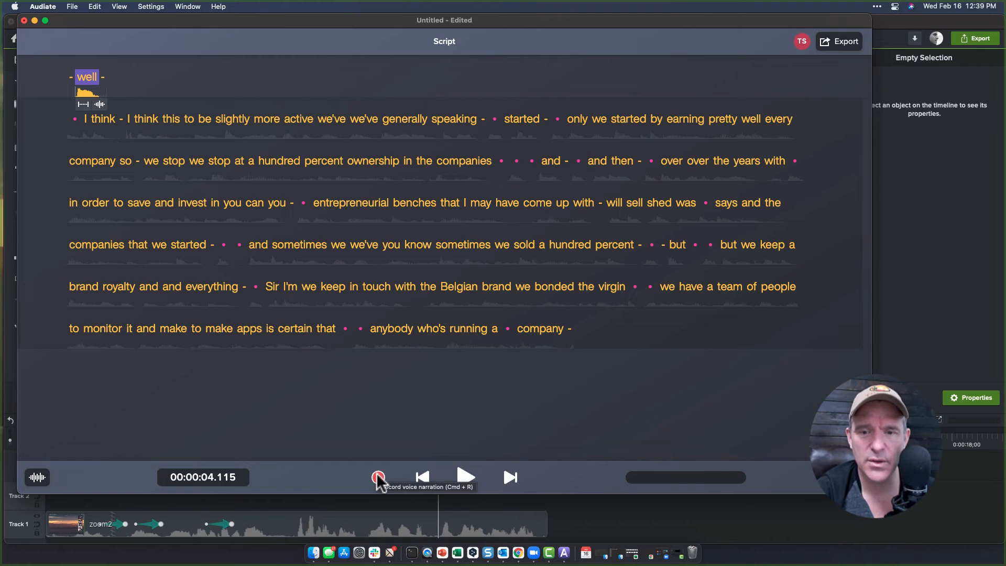
pyautogui.click(464, 478)
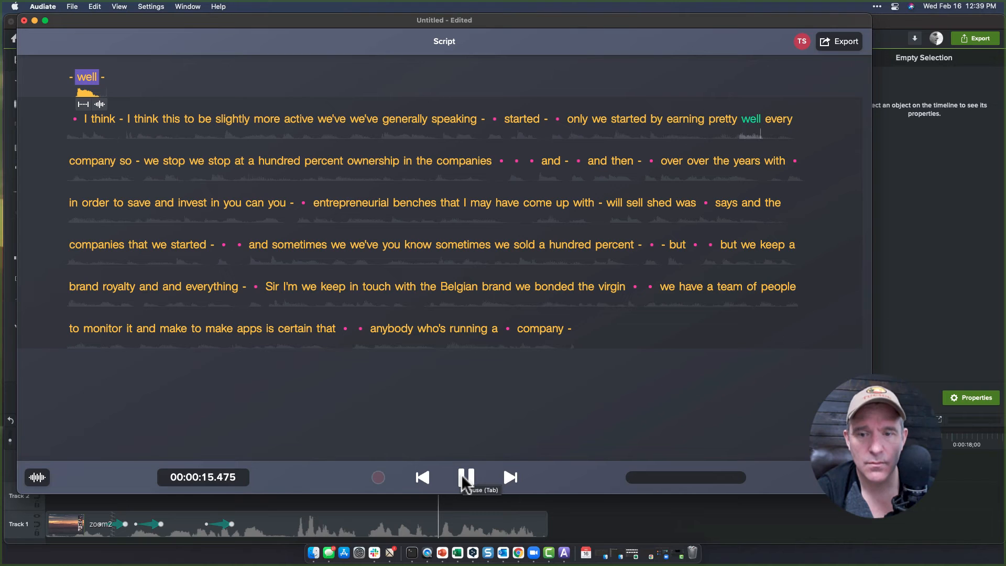
pyautogui.click(465, 478)
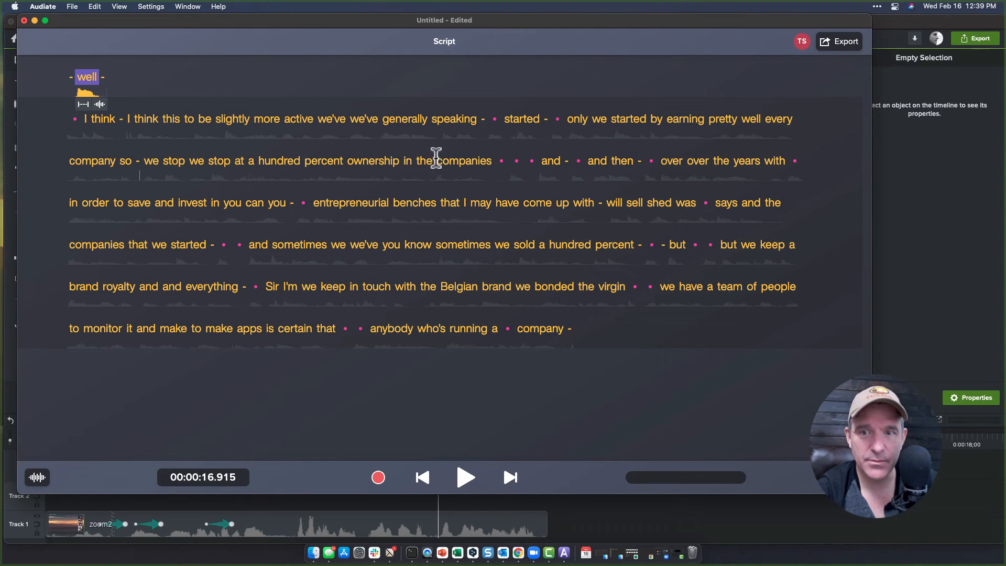
pyautogui.click(438, 159)
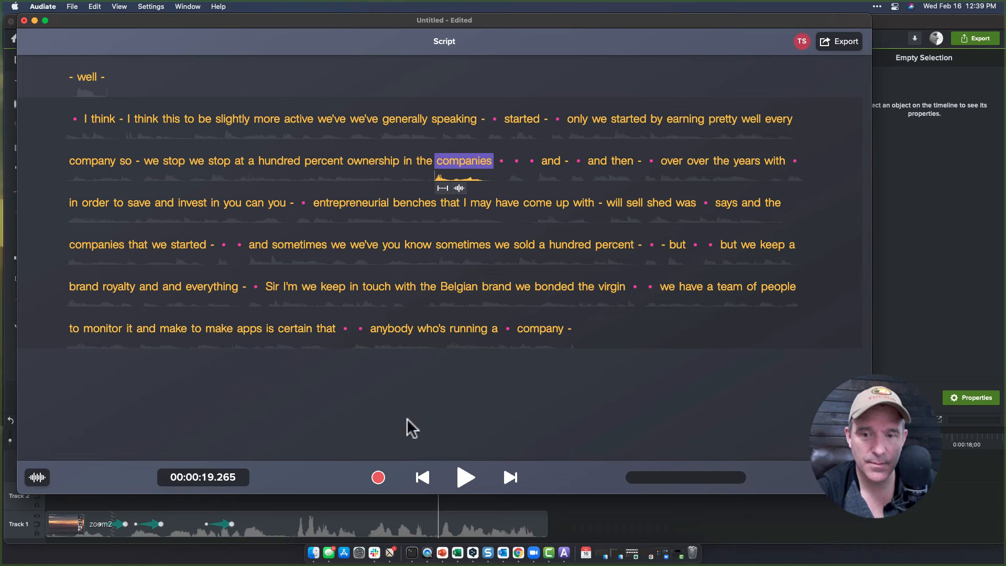
pyautogui.click(466, 477)
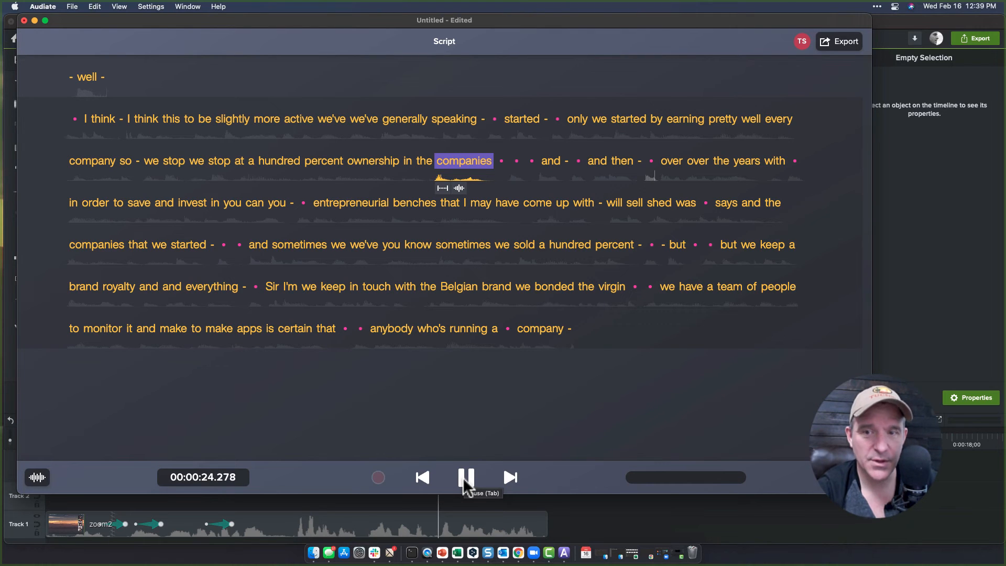
pyautogui.click(466, 477)
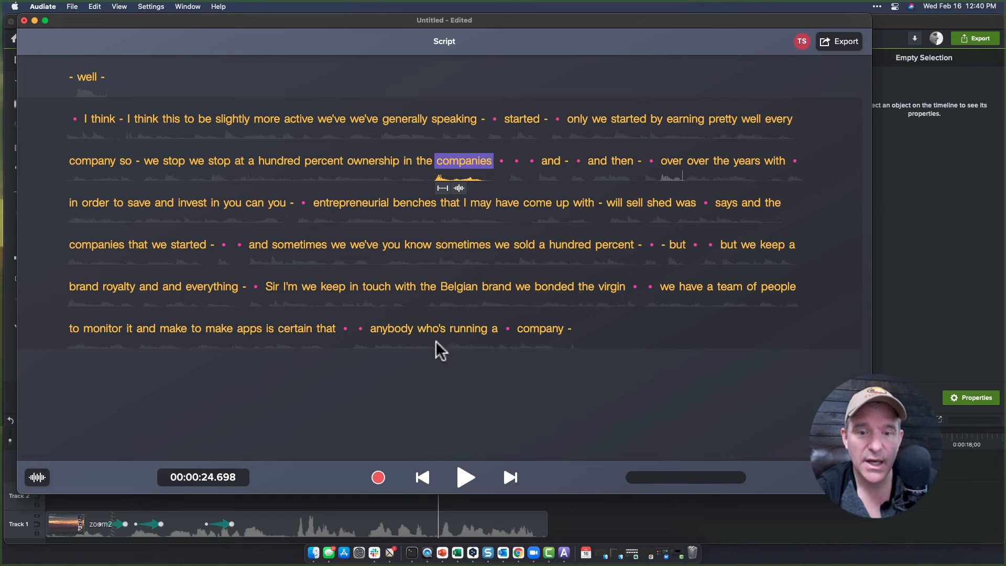
# Open the waveform editor, select the pause following 'companies', and close the editor.
pyautogui.click(37, 477)
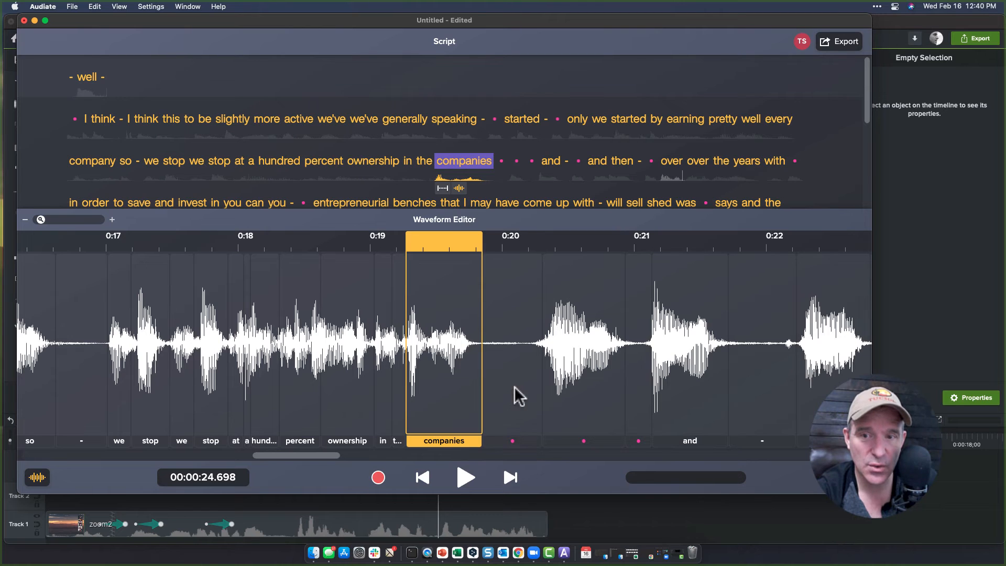
pyautogui.moveTo(488, 246); pyautogui.dragTo(489, 269)
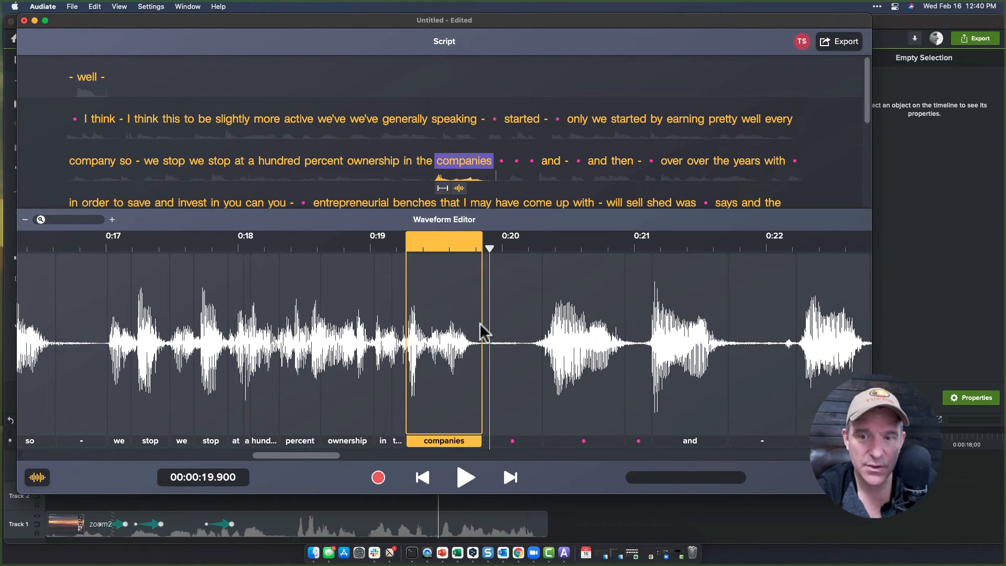
pyautogui.moveTo(481, 330)
pyautogui.mouseDown()
pyautogui.moveTo(543, 337)
pyautogui.moveTo(538, 348)
pyautogui.mouseUp()
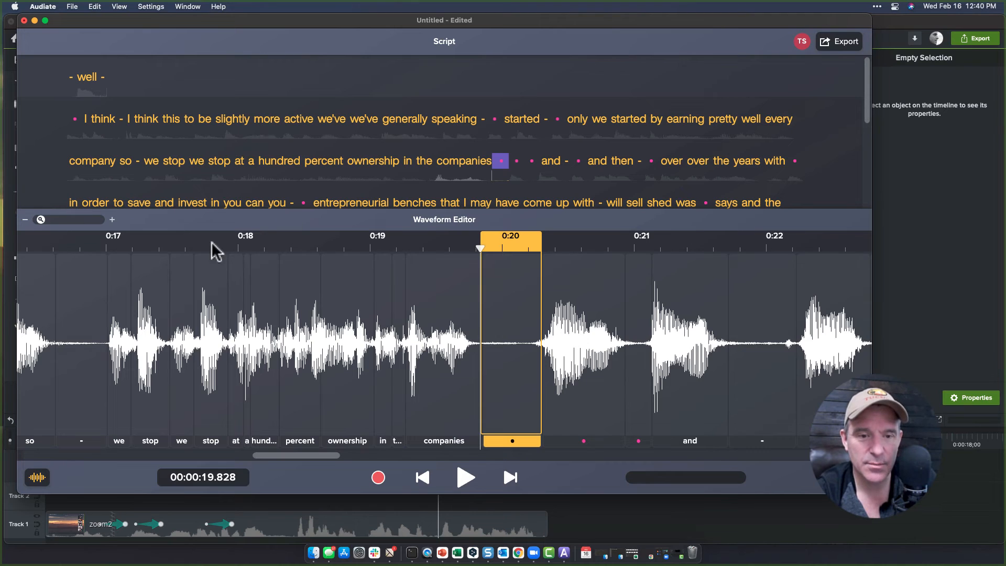
pyautogui.click(37, 476)
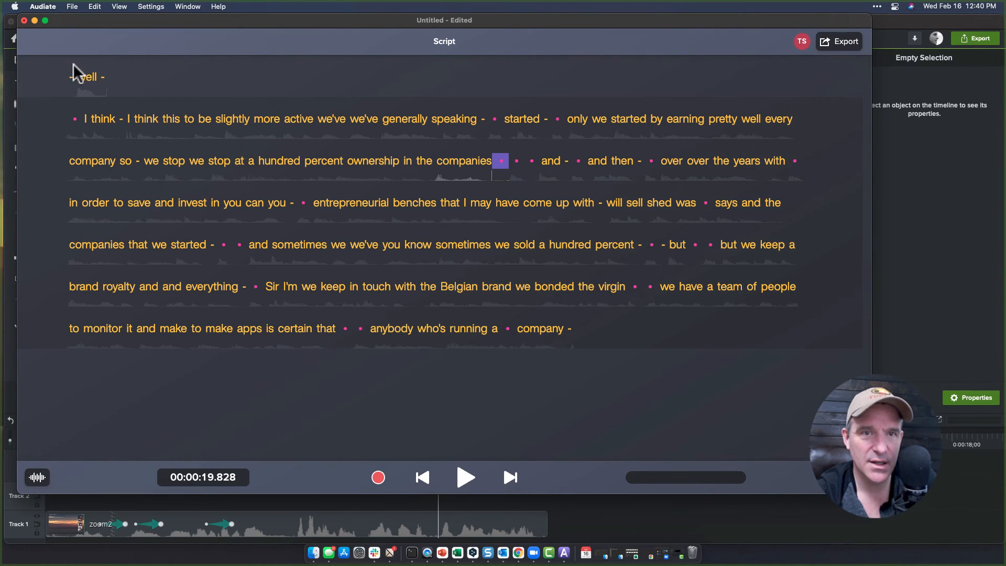
# Delete all hesitations from the script.
pyautogui.click(73, 7)
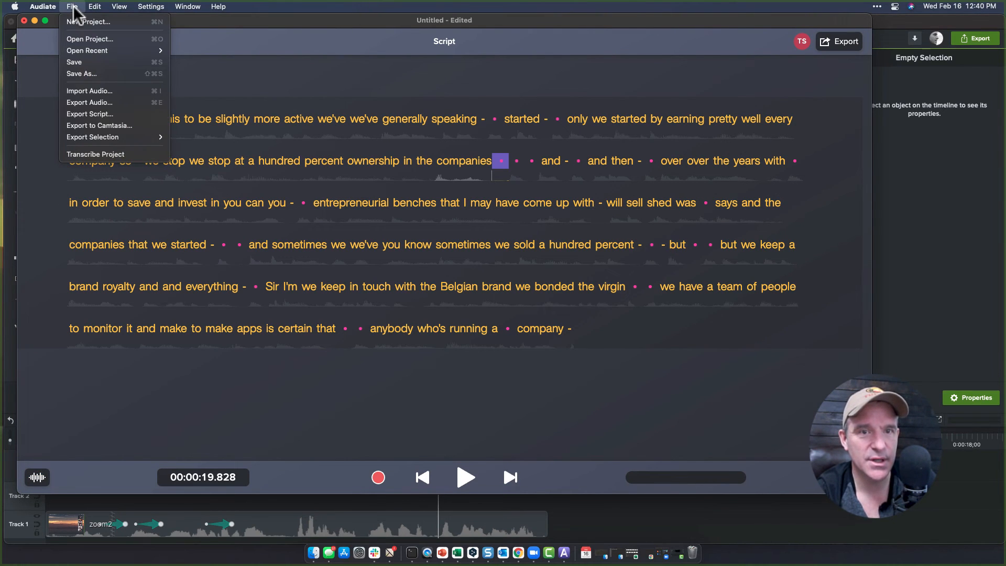
pyautogui.moveTo(95, 10)
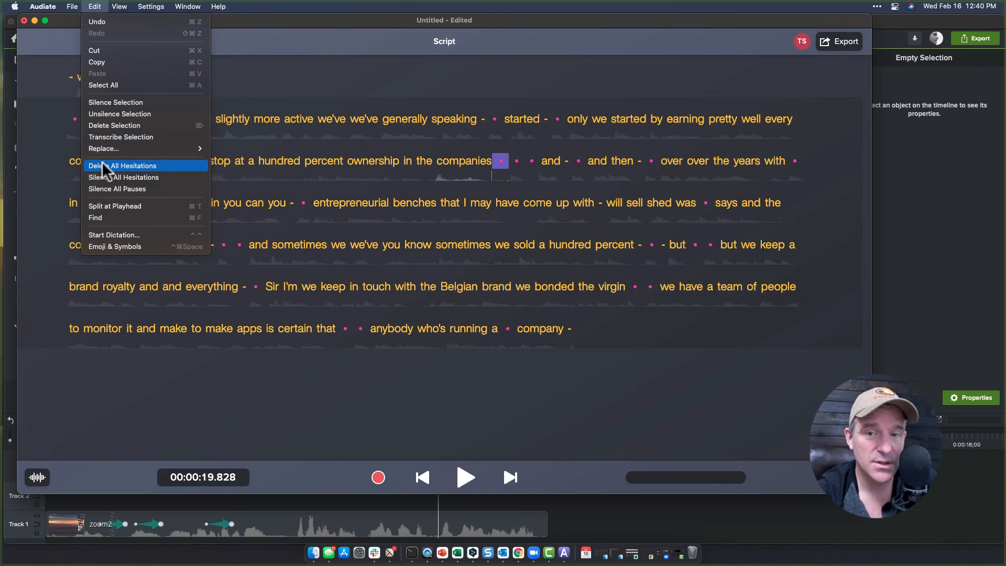
pyautogui.click(104, 166)
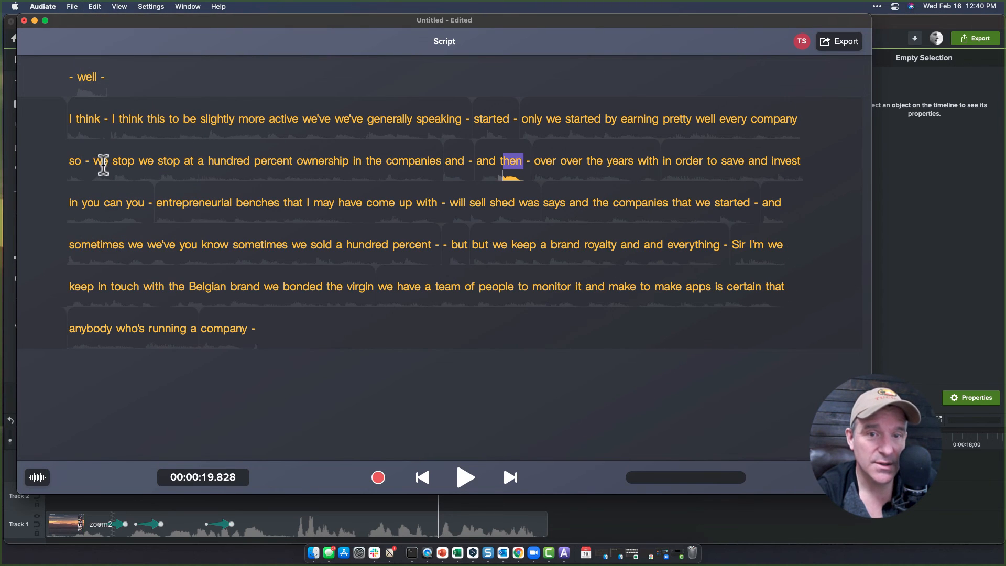
# Play part of the script, then delete the word 'and' directly following 'companies'.
pyautogui.click(238, 160)
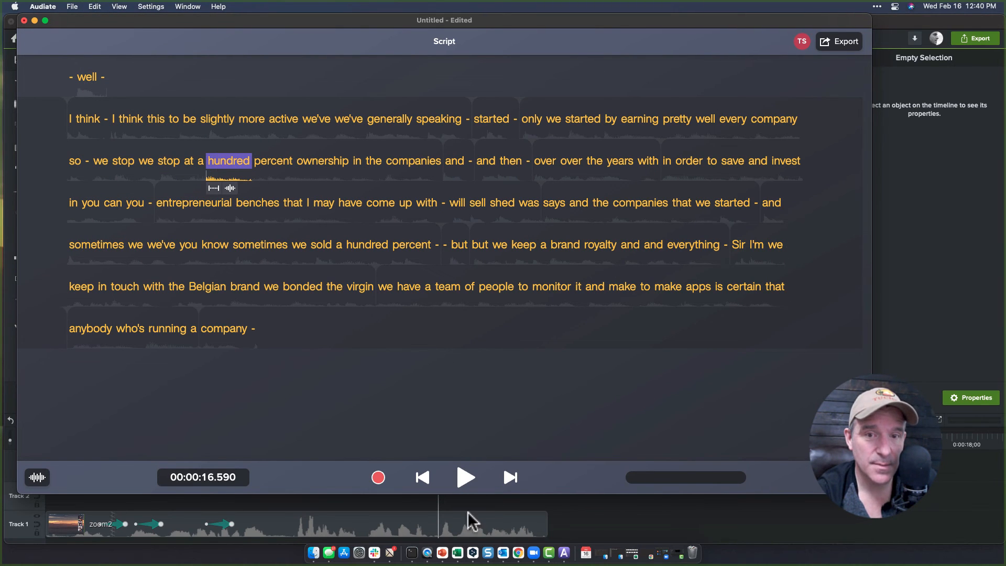
pyautogui.click(464, 478)
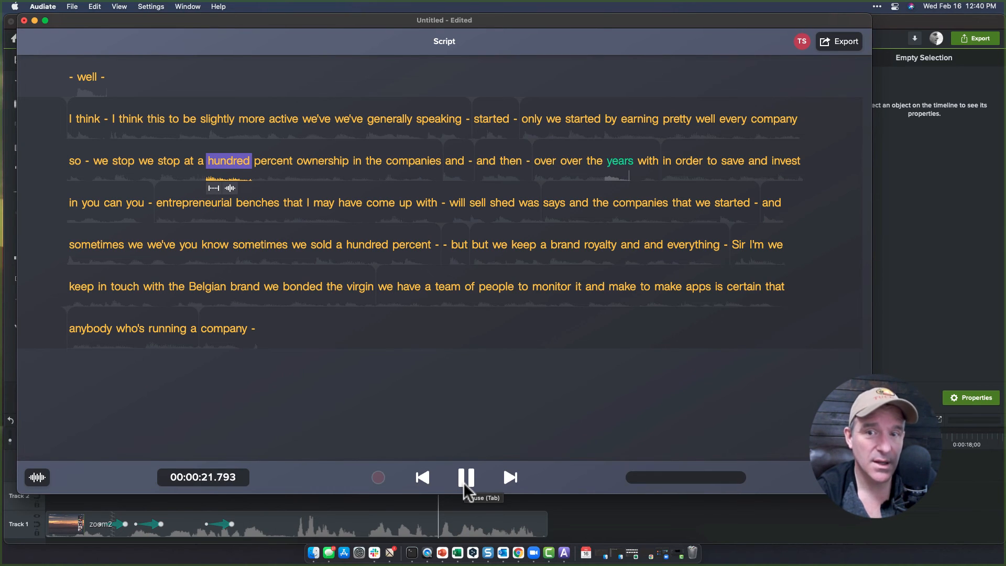
pyautogui.click(465, 479)
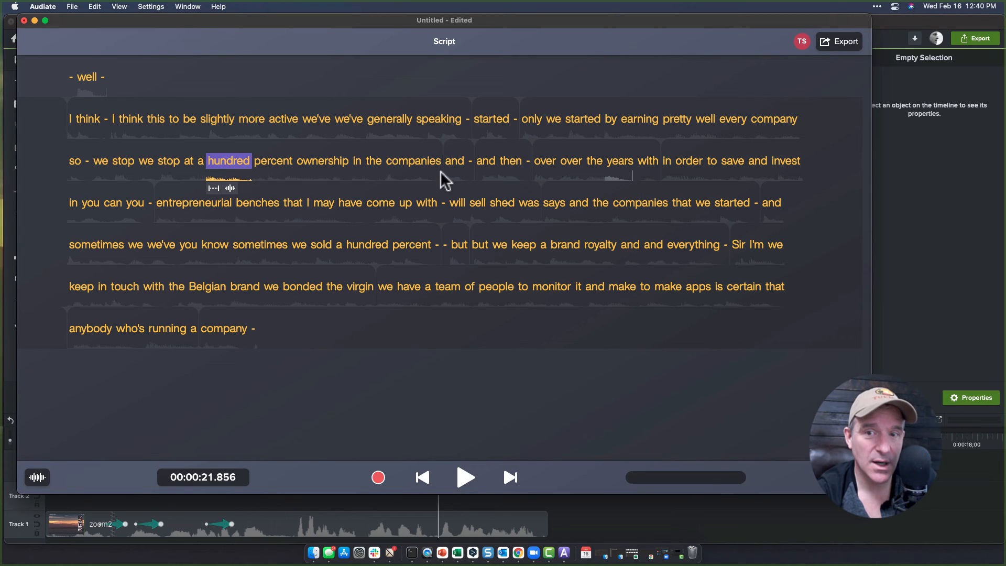
pyautogui.click(450, 162)
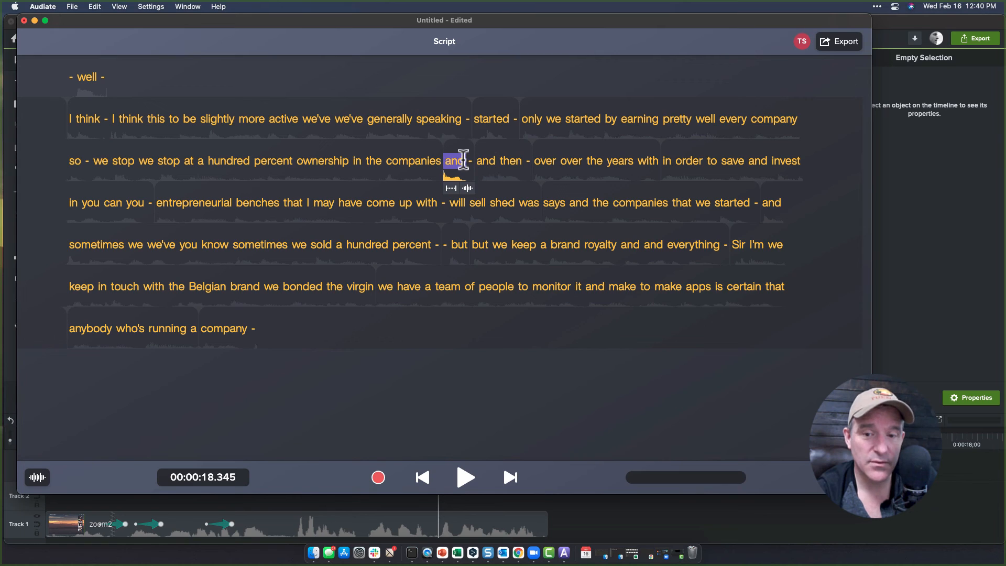
pyautogui.press('Delete')
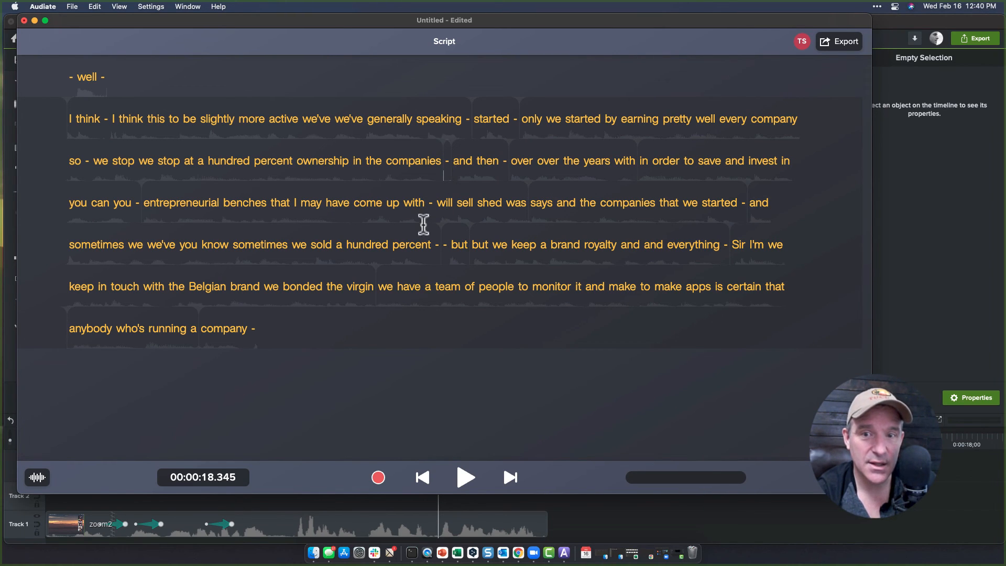
# Delete the repeated 'over' in 'over over the years' from the script.
pyautogui.doubleClick(398, 162)
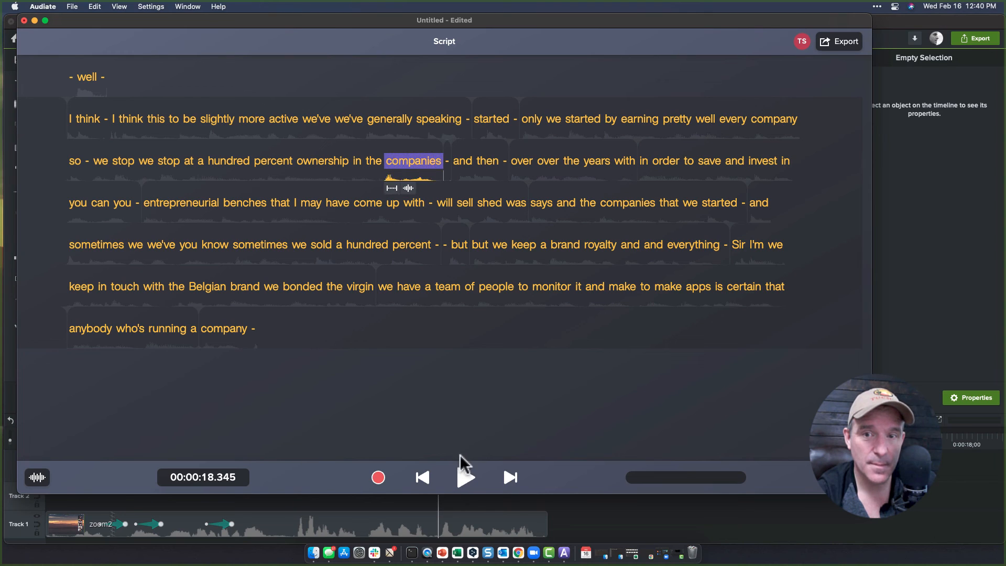
pyautogui.click(465, 479)
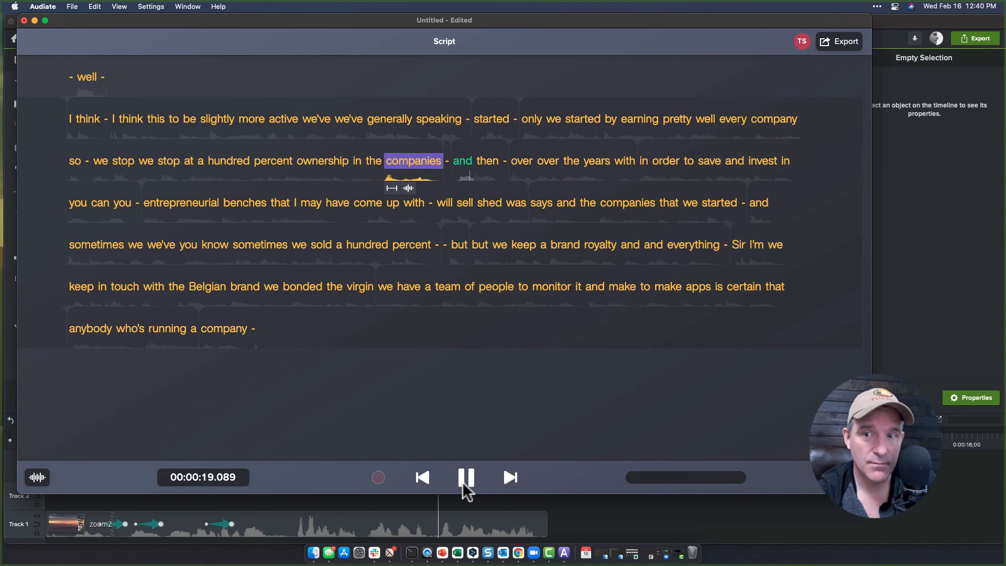
pyautogui.click(465, 486)
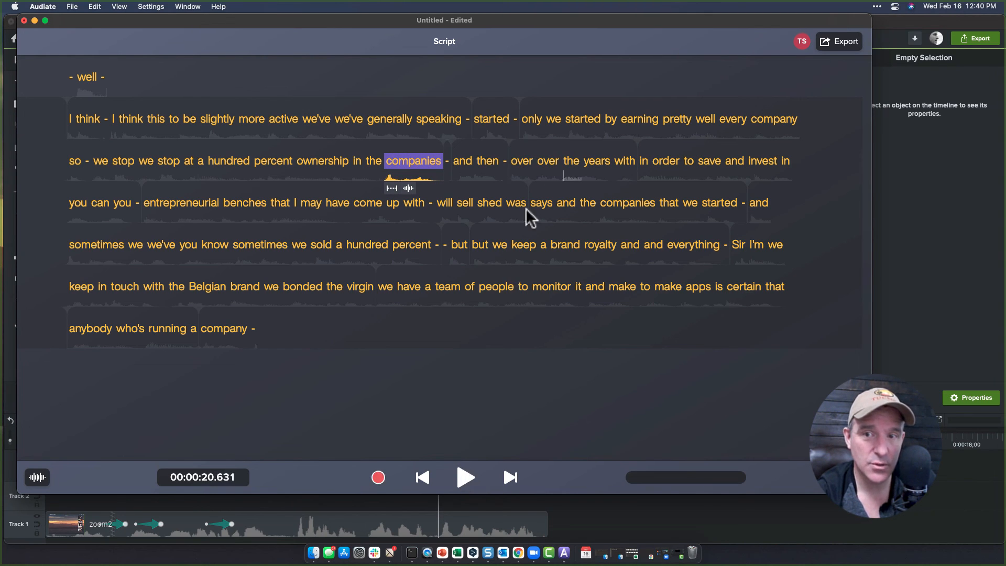
pyautogui.doubleClick(521, 163)
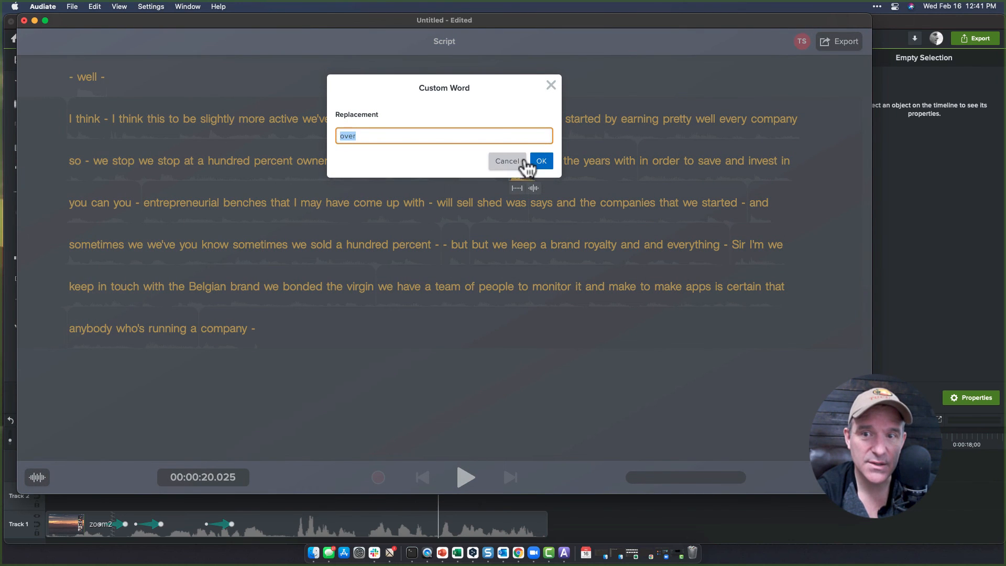
pyautogui.click(496, 158)
pyautogui.press('BackSpace')
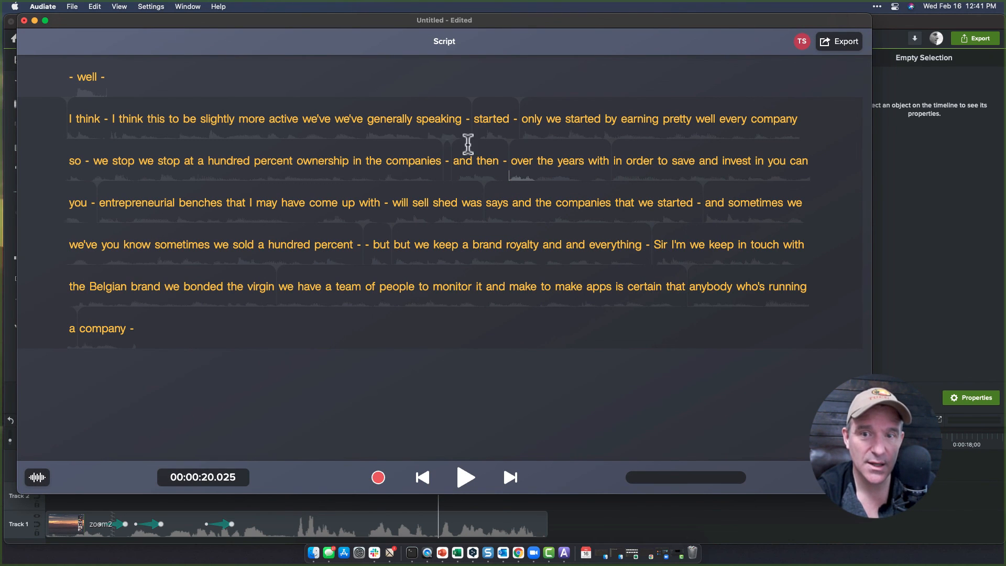
# Play back from 'companies' to review the edited passage.
pyautogui.click(422, 160)
pyautogui.click(464, 478)
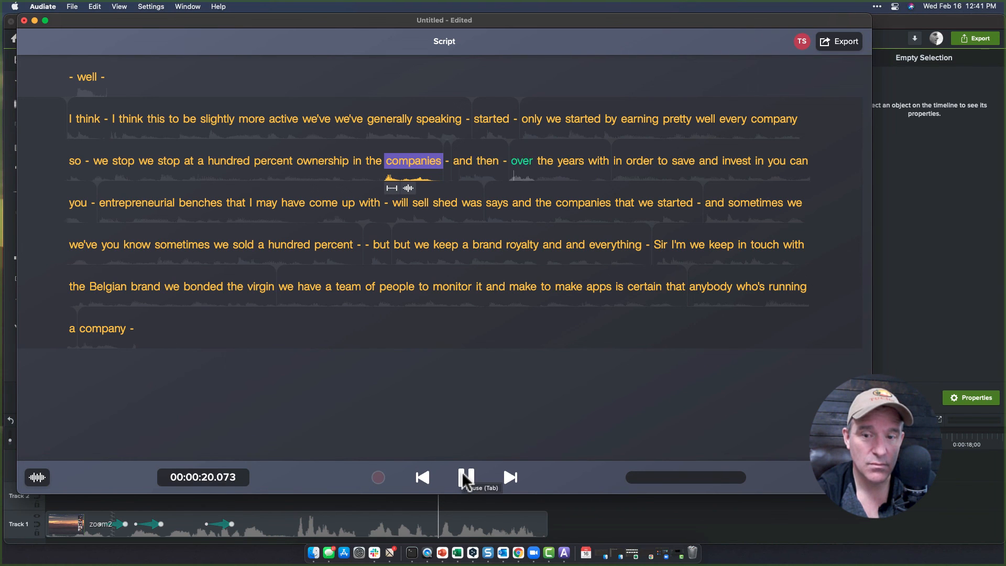
pyautogui.click(464, 477)
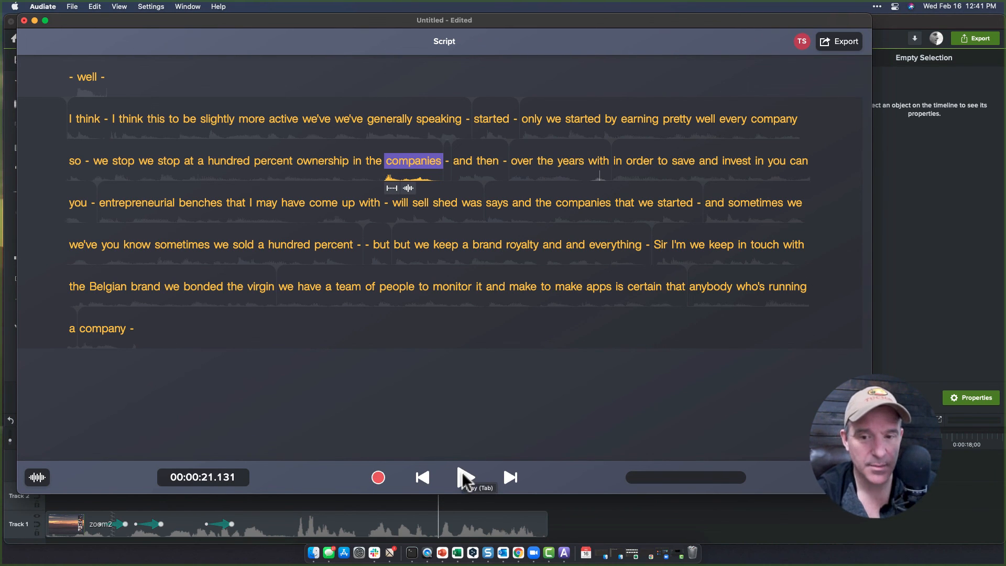
# Switch back to Camtasia, move the playhead to about 5;03 and select the zoom2 clip on Track 1.
pyautogui.click(578, 513)
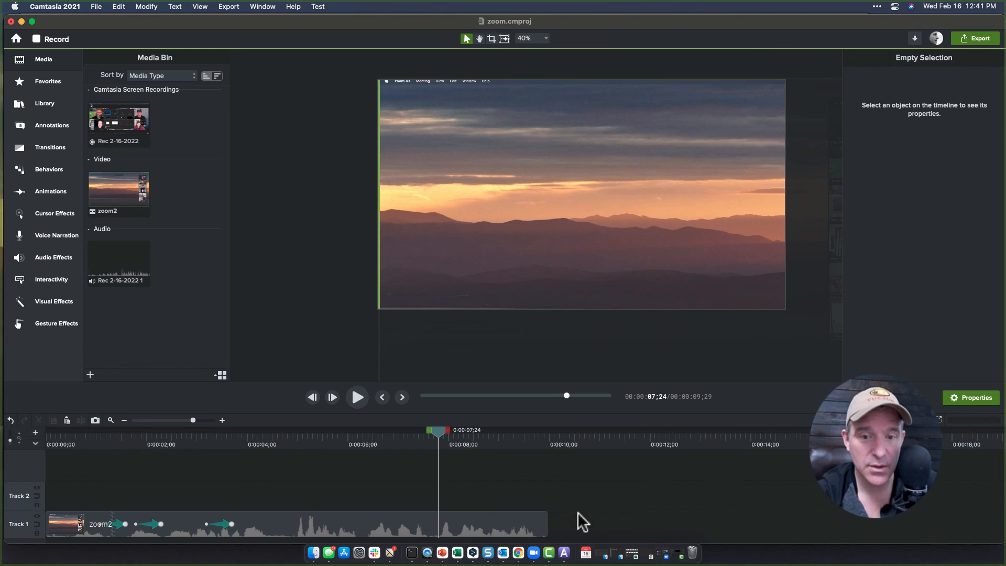
pyautogui.moveTo(276, 438); pyautogui.dragTo(303, 439)
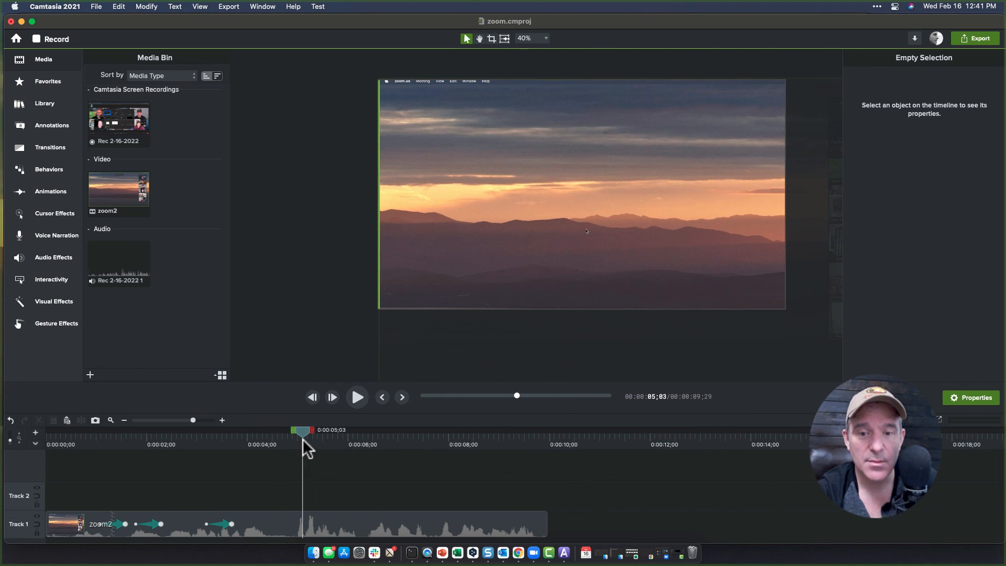
pyautogui.click(295, 525)
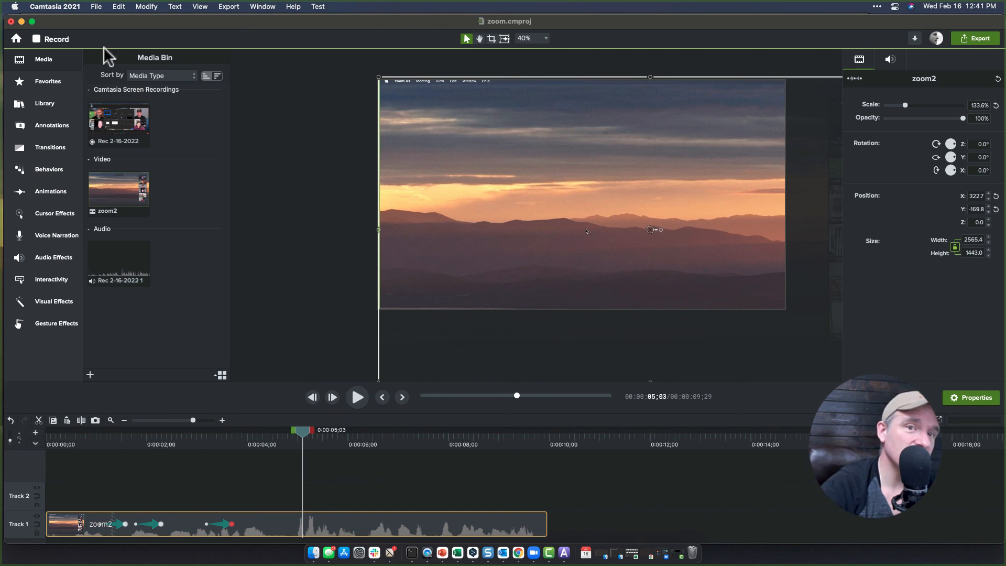
pyautogui.click(223, 7)
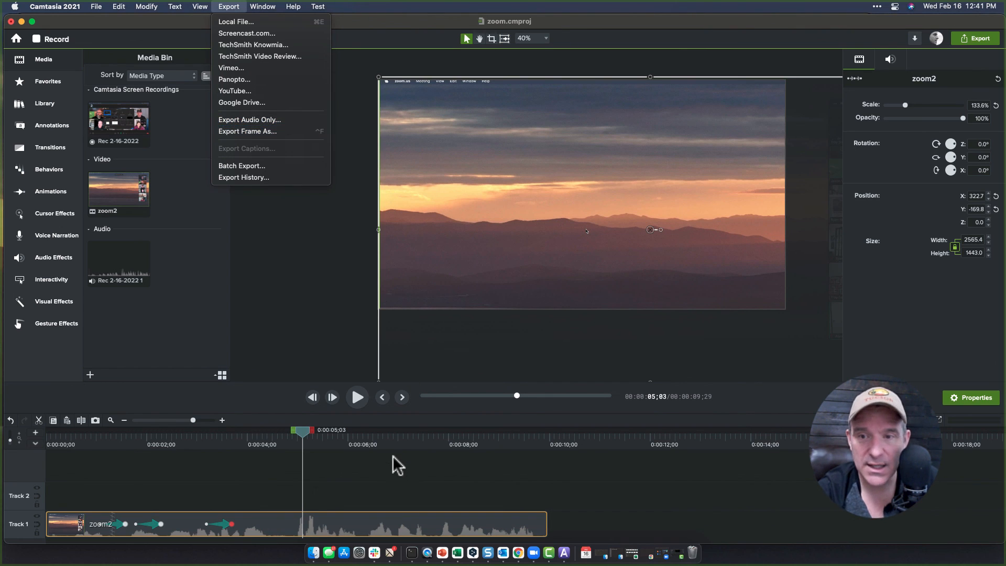
pyautogui.click(378, 442)
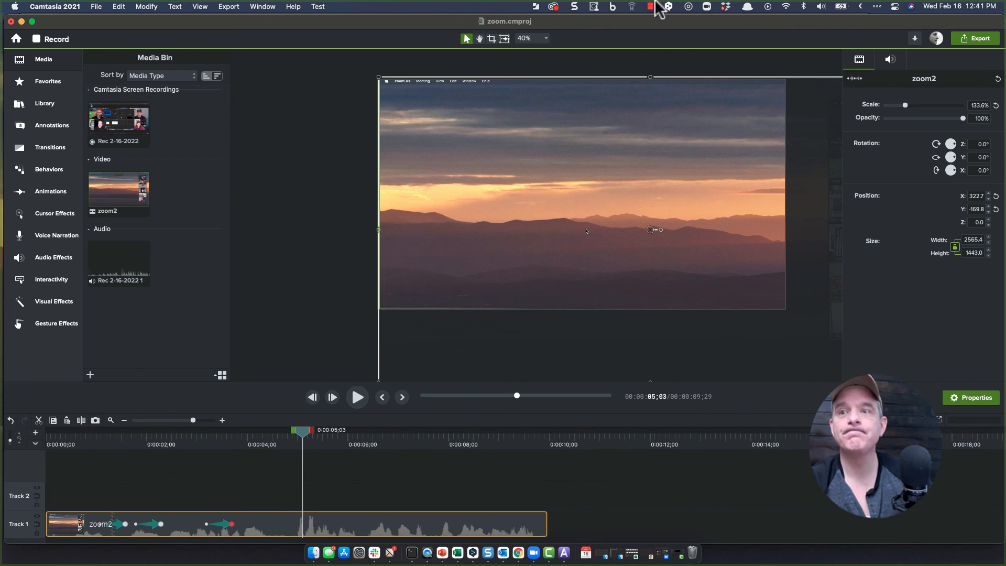
pyautogui.click(650, 6)
pyautogui.click(653, 21)
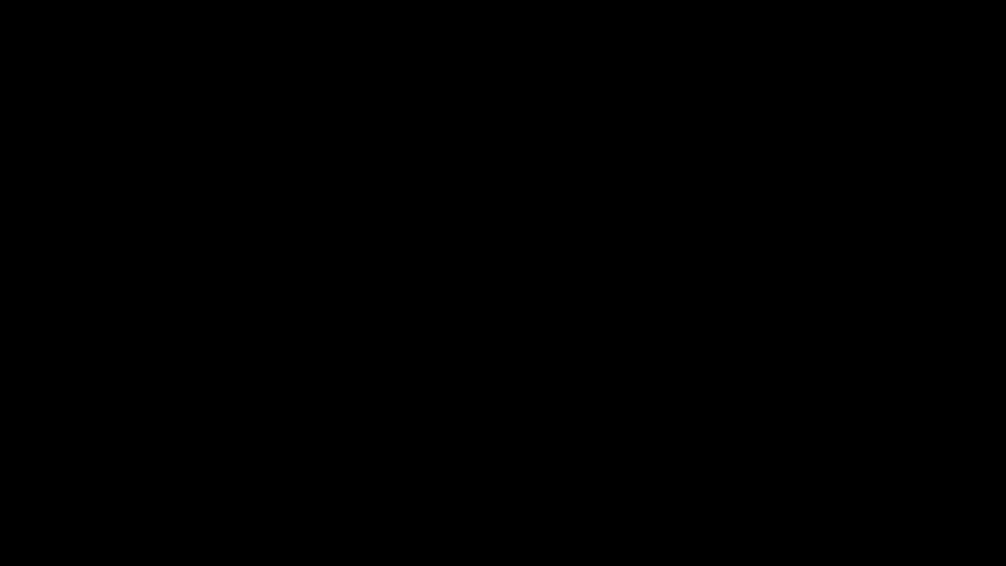